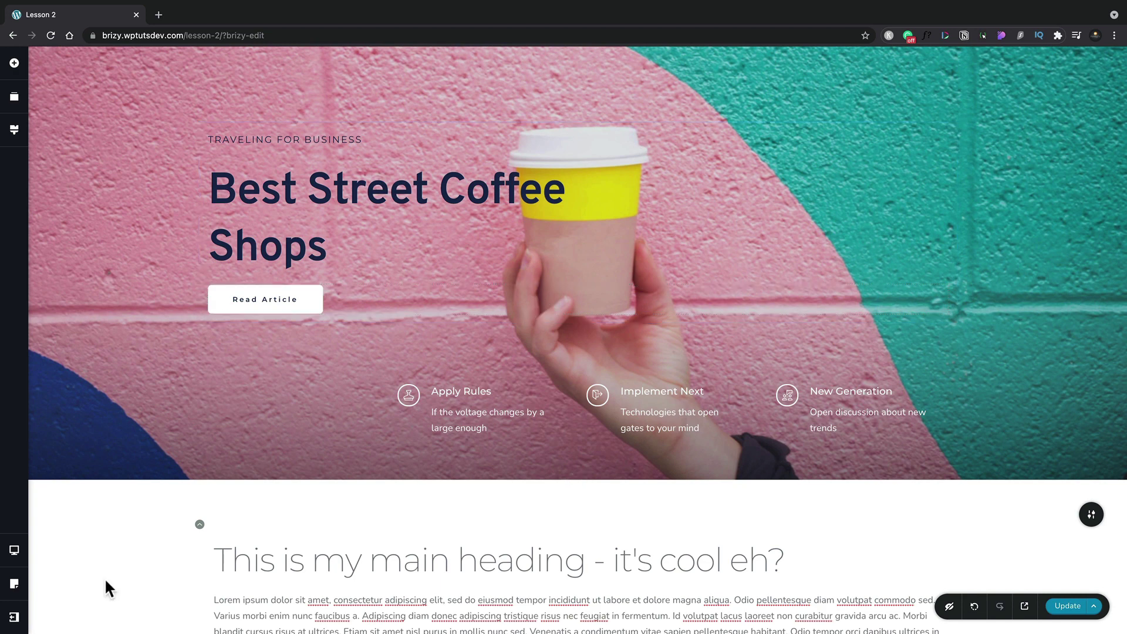
Scroll through the page and preview it at tablet width.
{"action": "scroll", "coordinate": [105, 578], "scroll_direction": "down", "scroll_amount": 4}
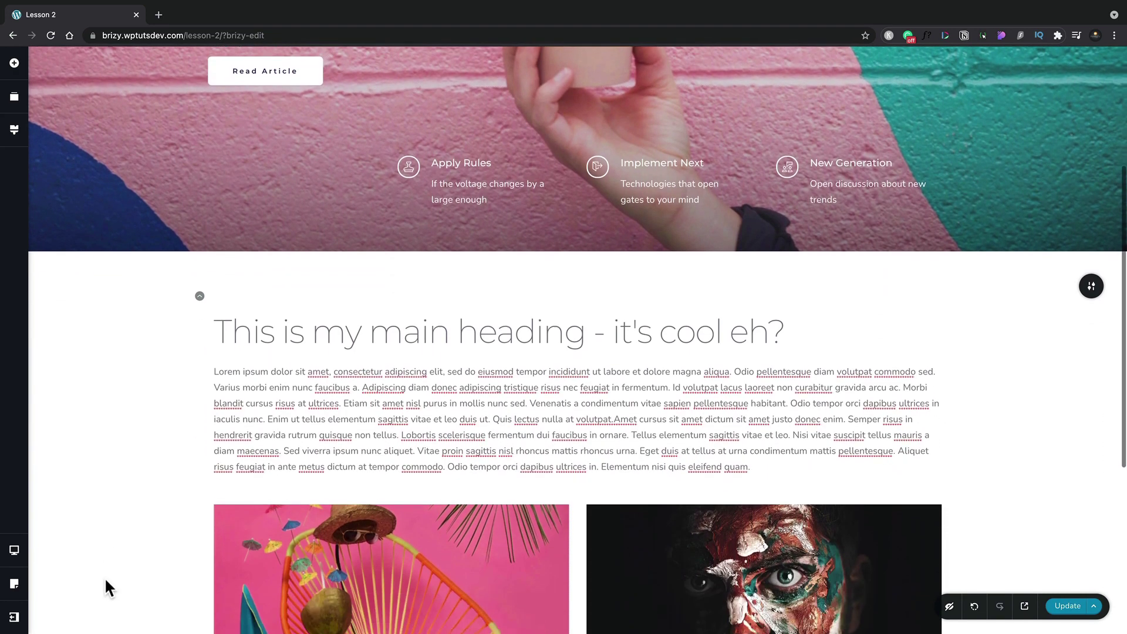
{"action": "scroll", "coordinate": [104, 576], "scroll_direction": "down", "scroll_amount": 3}
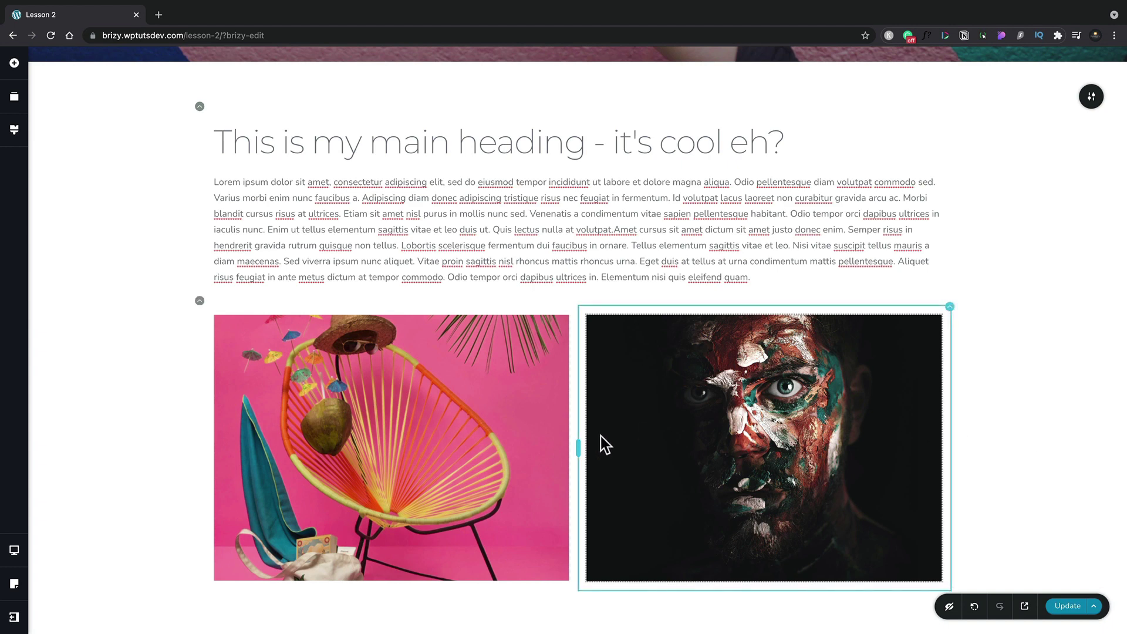
{"action": "scroll", "coordinate": [405, 294], "scroll_direction": "up", "scroll_amount": 1}
{"action": "scroll", "coordinate": [393, 252], "scroll_direction": "up", "scroll_amount": 5}
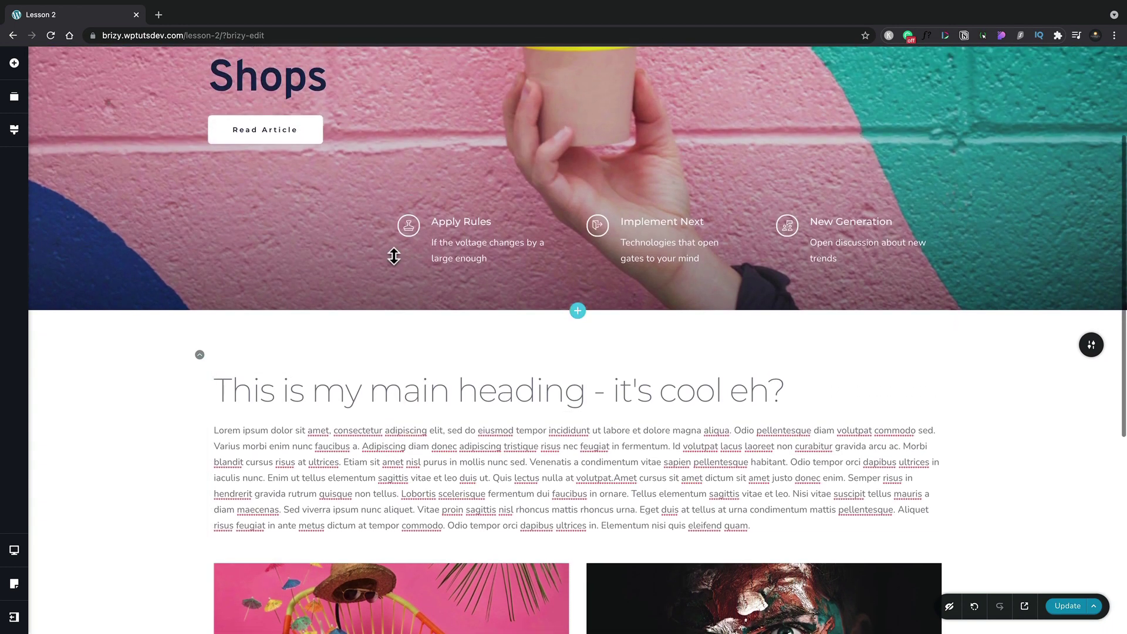
{"action": "scroll", "coordinate": [393, 253], "scroll_direction": "down", "scroll_amount": 6}
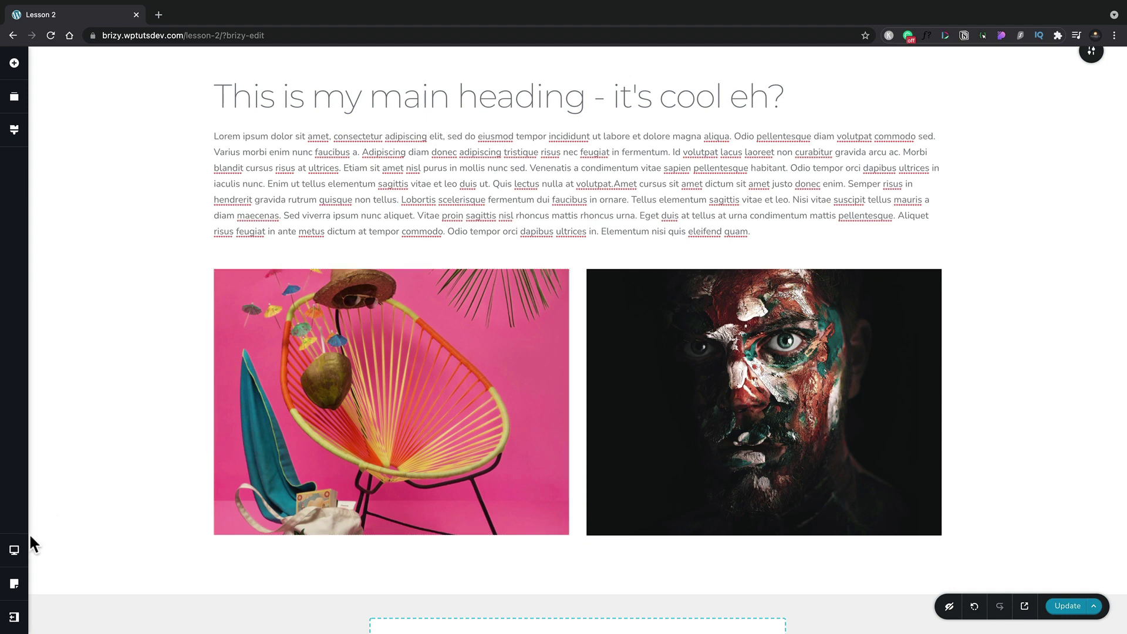
{"action": "left_click", "coordinate": [16, 551]}
{"action": "left_click", "coordinate": [62, 538]}
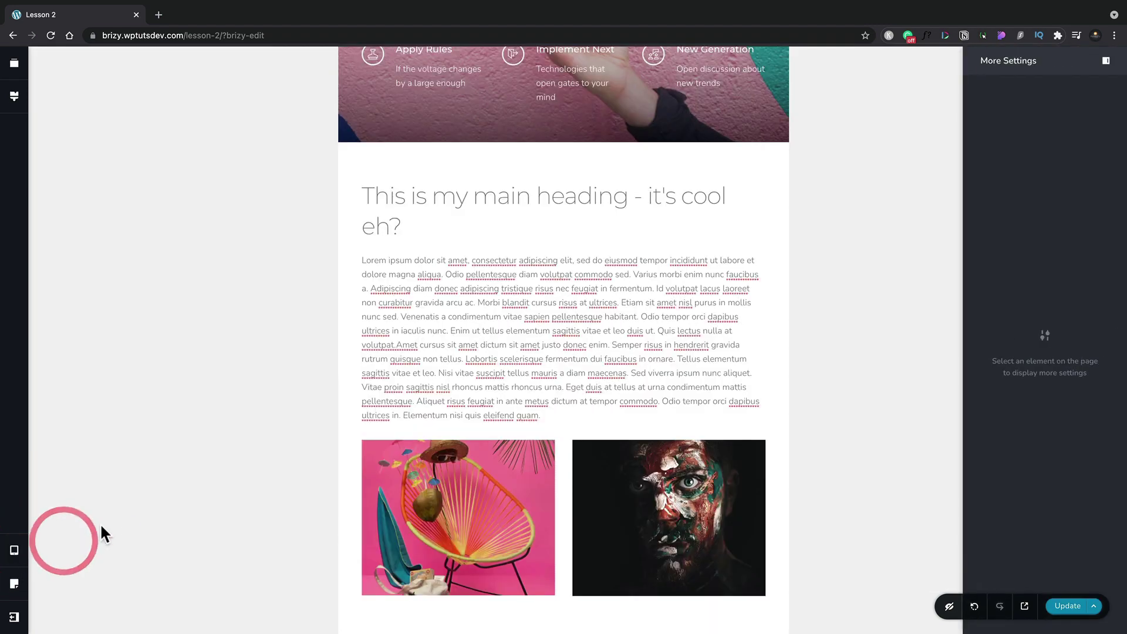
Preview the page at mobile width, then return it to desktop width.
{"action": "scroll", "coordinate": [329, 403], "scroll_direction": "up", "scroll_amount": 3}
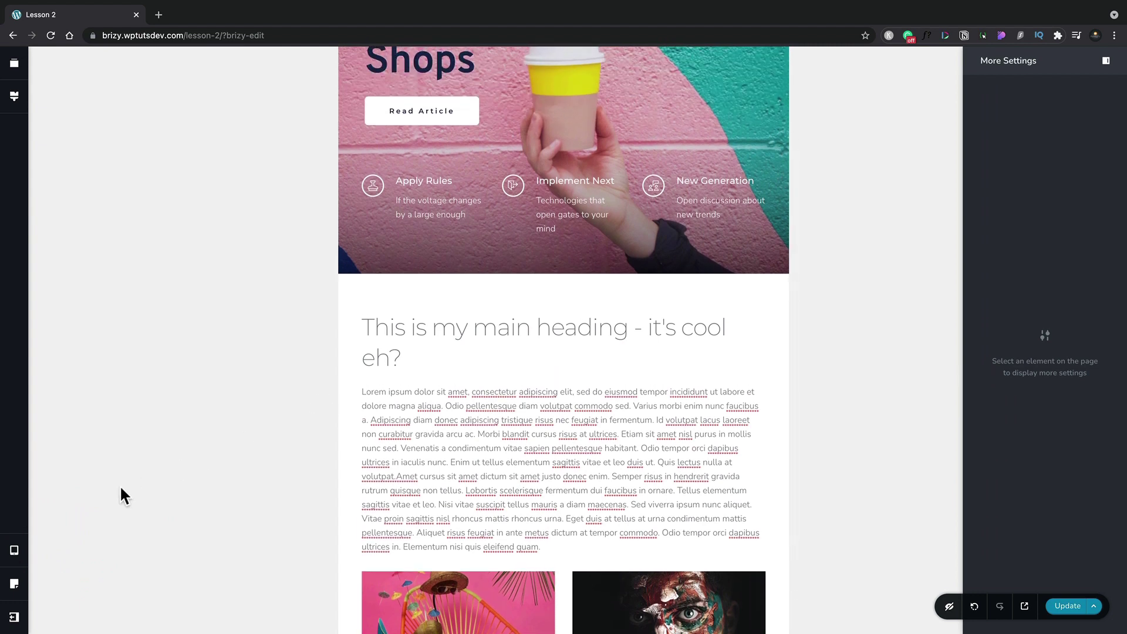
{"action": "left_click", "coordinate": [13, 554]}
{"action": "left_click", "coordinate": [76, 561]}
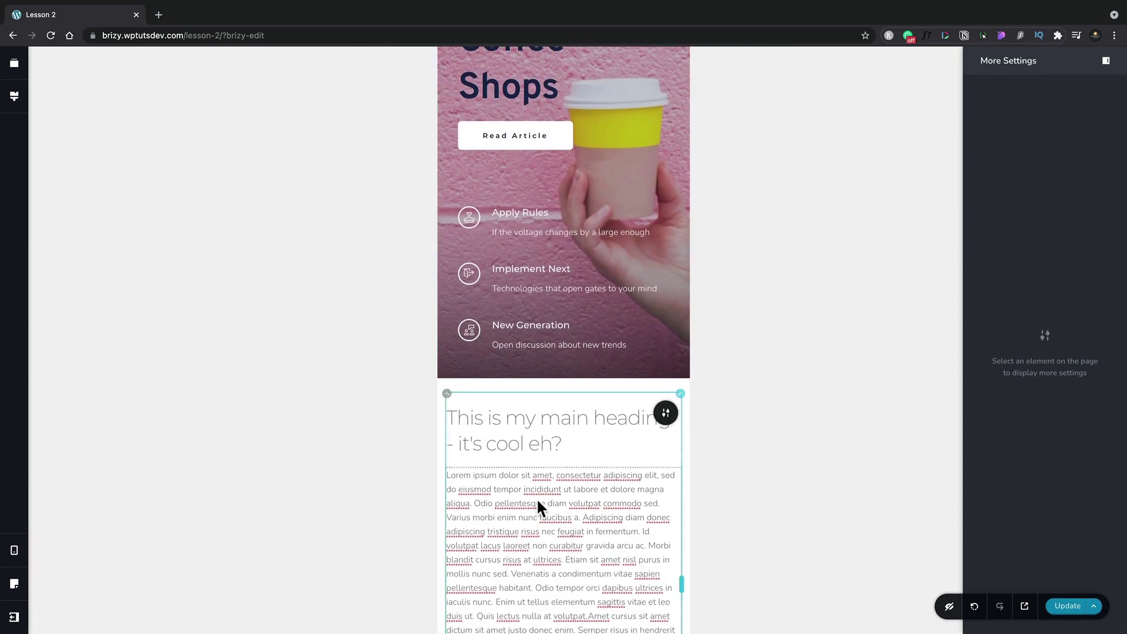
{"action": "scroll", "coordinate": [538, 502], "scroll_direction": "down", "scroll_amount": 4}
{"action": "scroll", "coordinate": [537, 498], "scroll_direction": "down", "scroll_amount": 8}
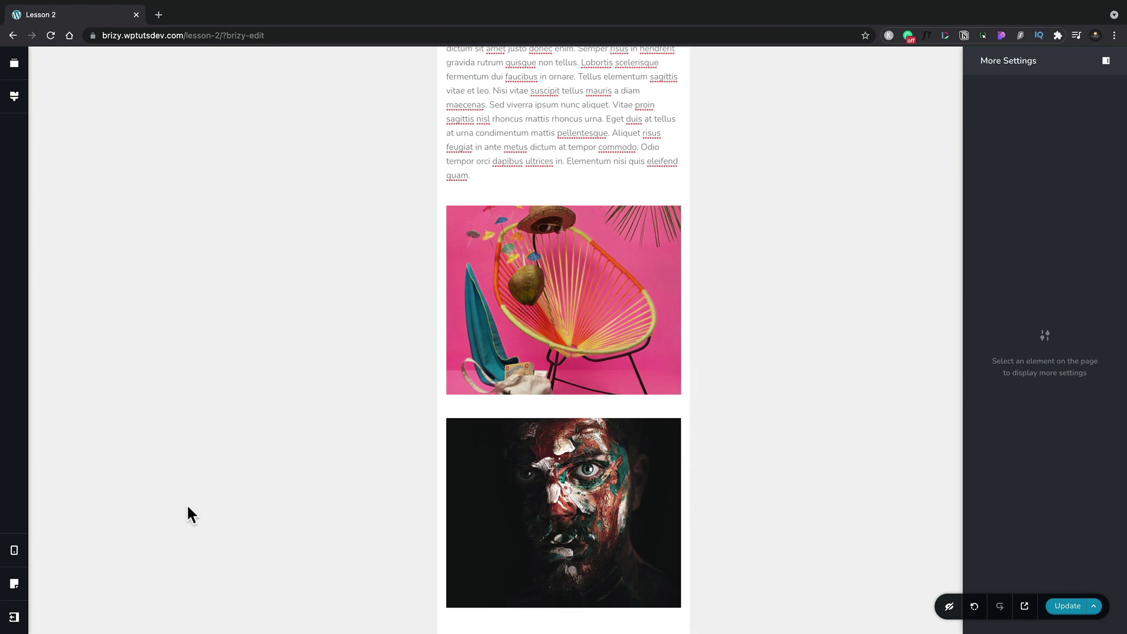
{"action": "left_click", "coordinate": [15, 551]}
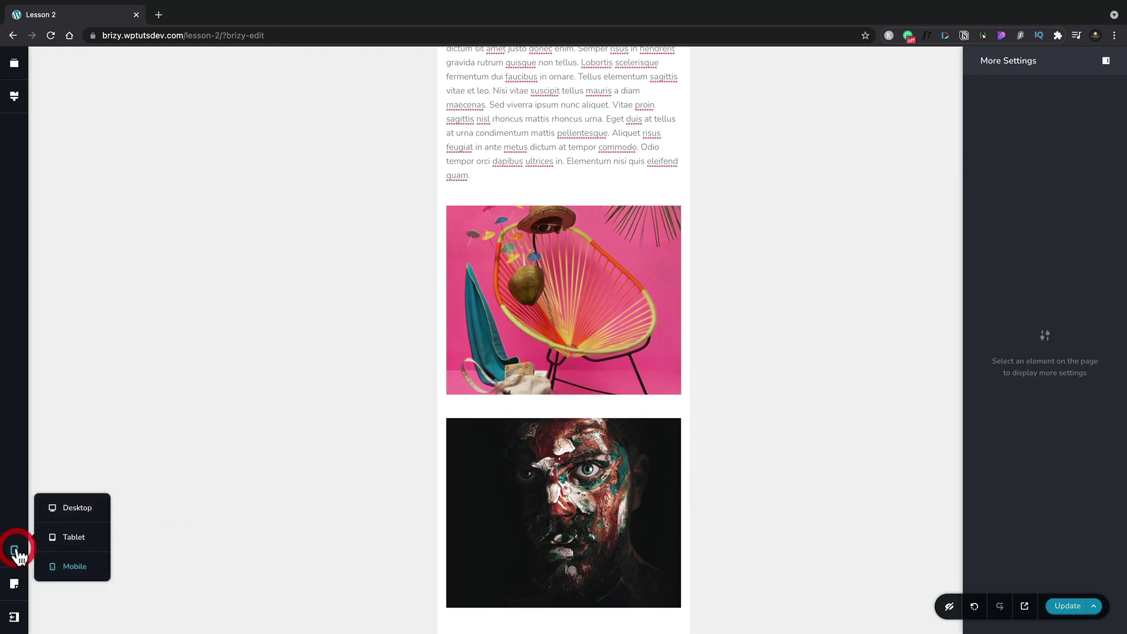
{"action": "left_click", "coordinate": [72, 509]}
Inspect the text column's width, height and background settings, then start editing the main heading.
{"action": "scroll", "coordinate": [154, 532], "scroll_direction": "up", "scroll_amount": 6}
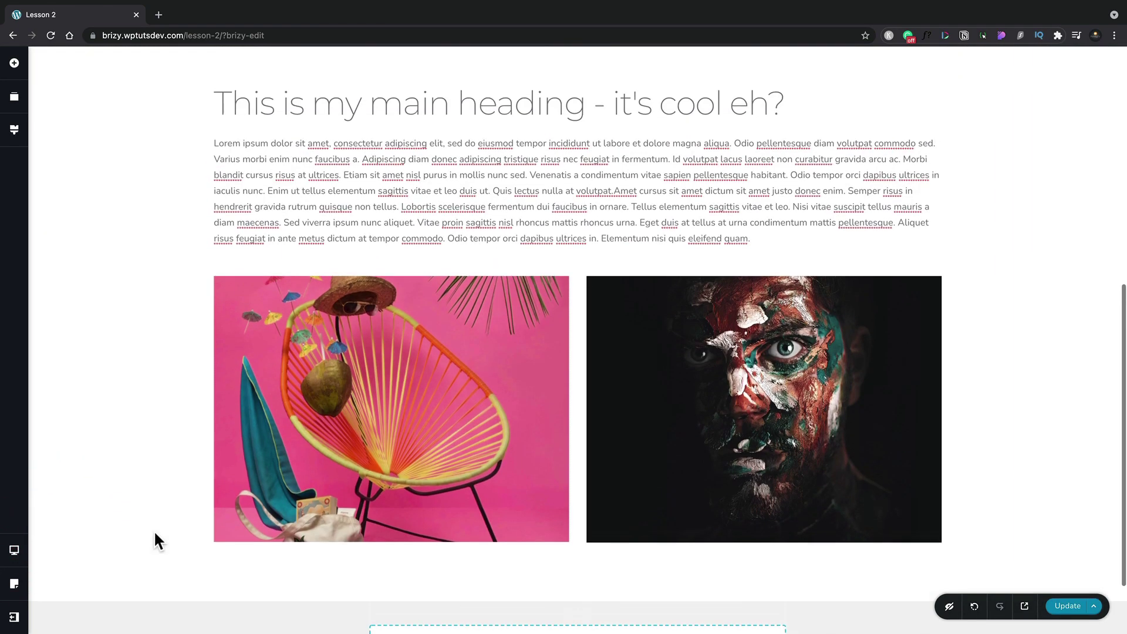
{"action": "scroll", "coordinate": [154, 530], "scroll_direction": "down", "scroll_amount": 1}
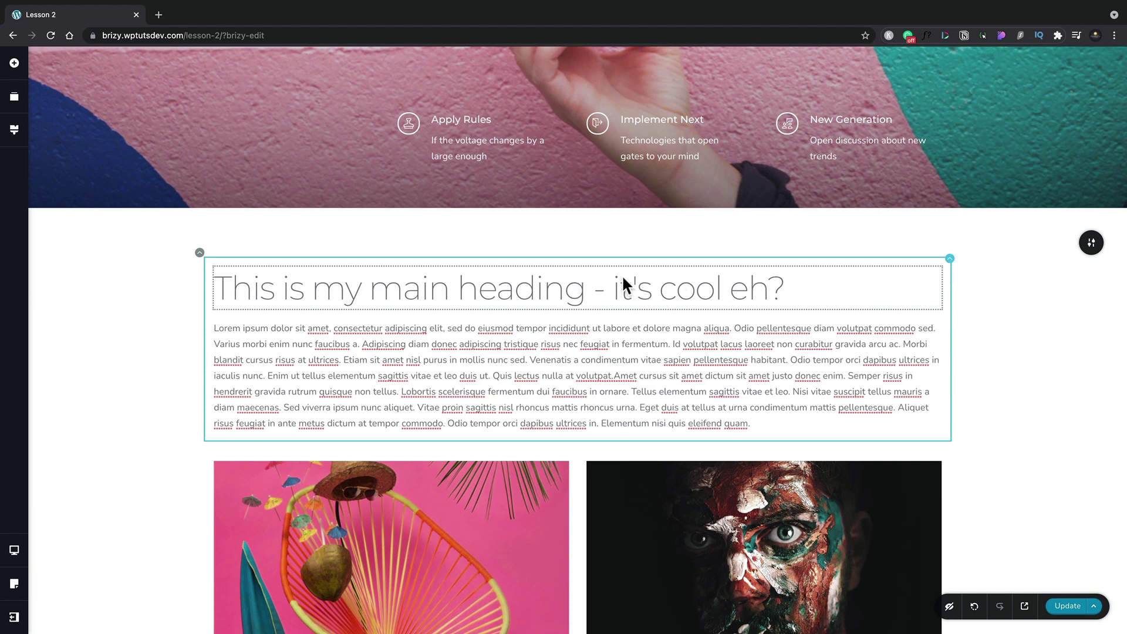
{"action": "left_click", "coordinate": [200, 256]}
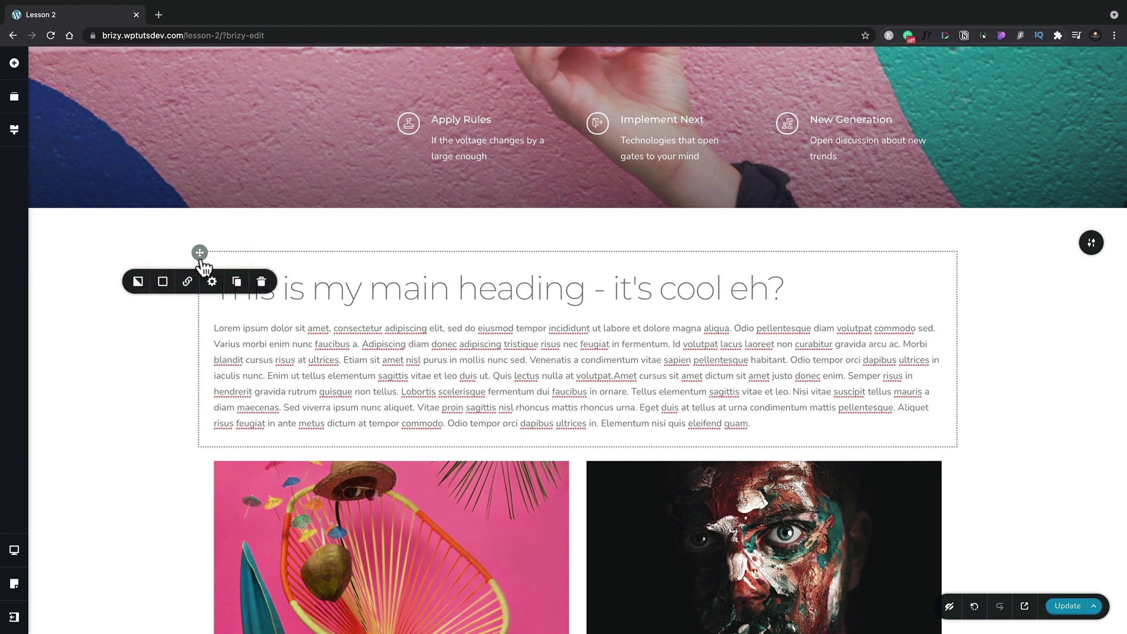
{"action": "left_click", "coordinate": [211, 282]}
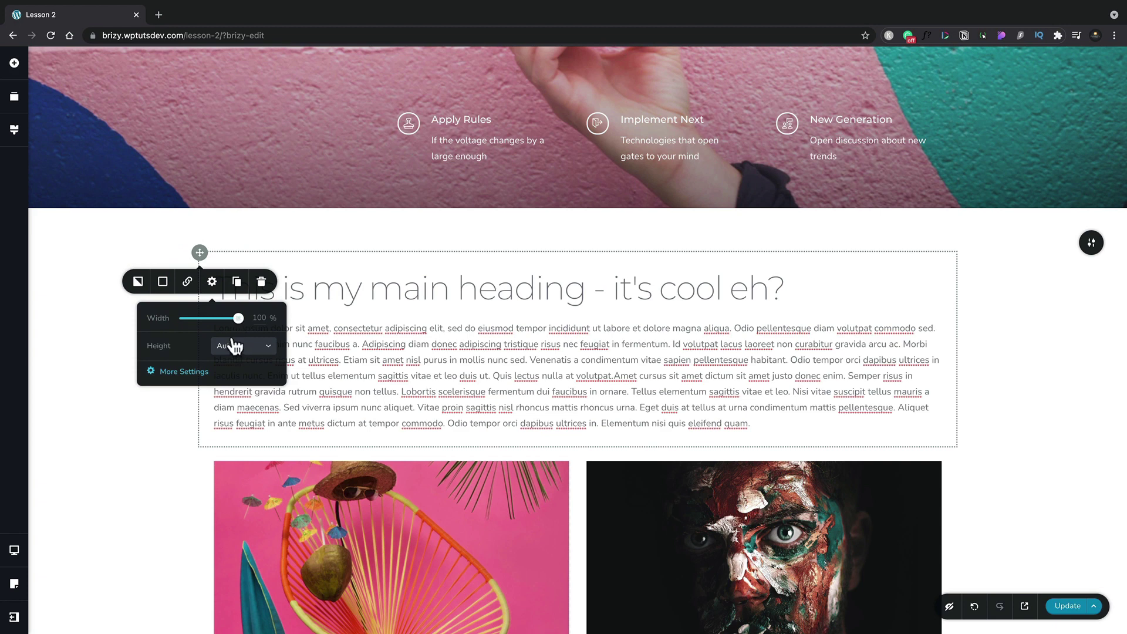
{"action": "left_click", "coordinate": [138, 282]}
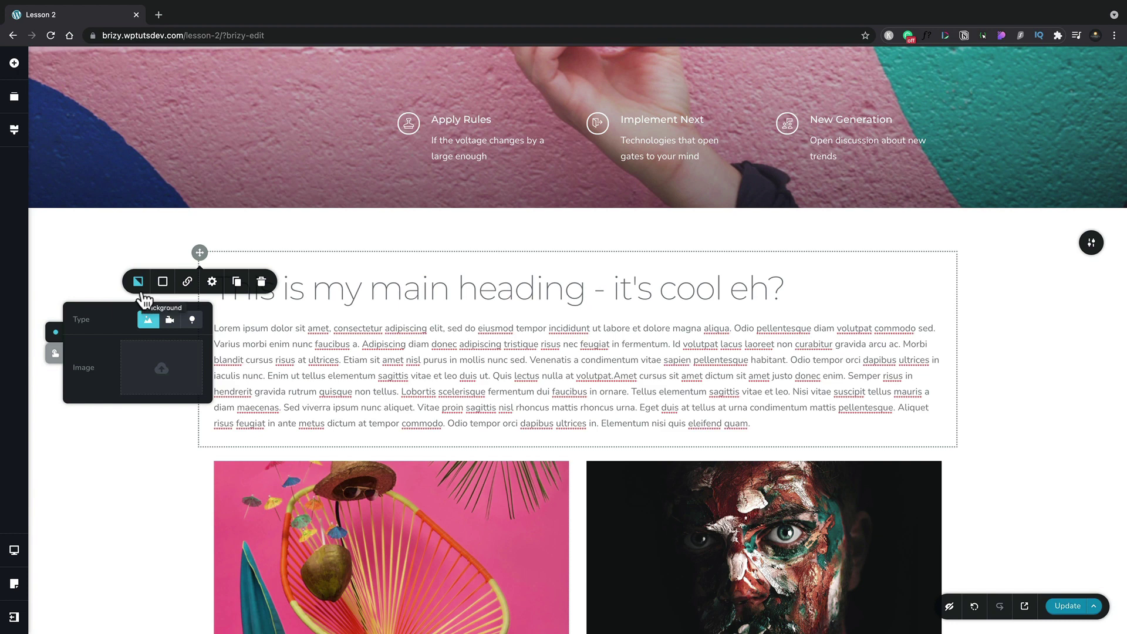
{"action": "left_click", "coordinate": [395, 291]}
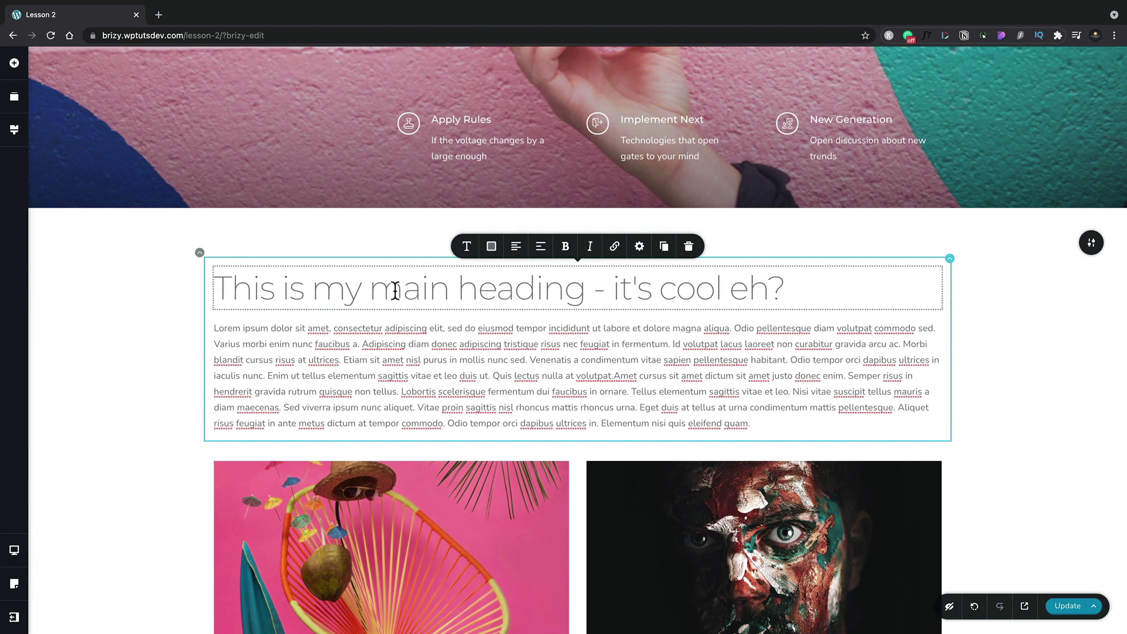
Add and delete an empty column, then drag the divider left to narrow the chair image column.
{"action": "left_click", "coordinate": [949, 259]}
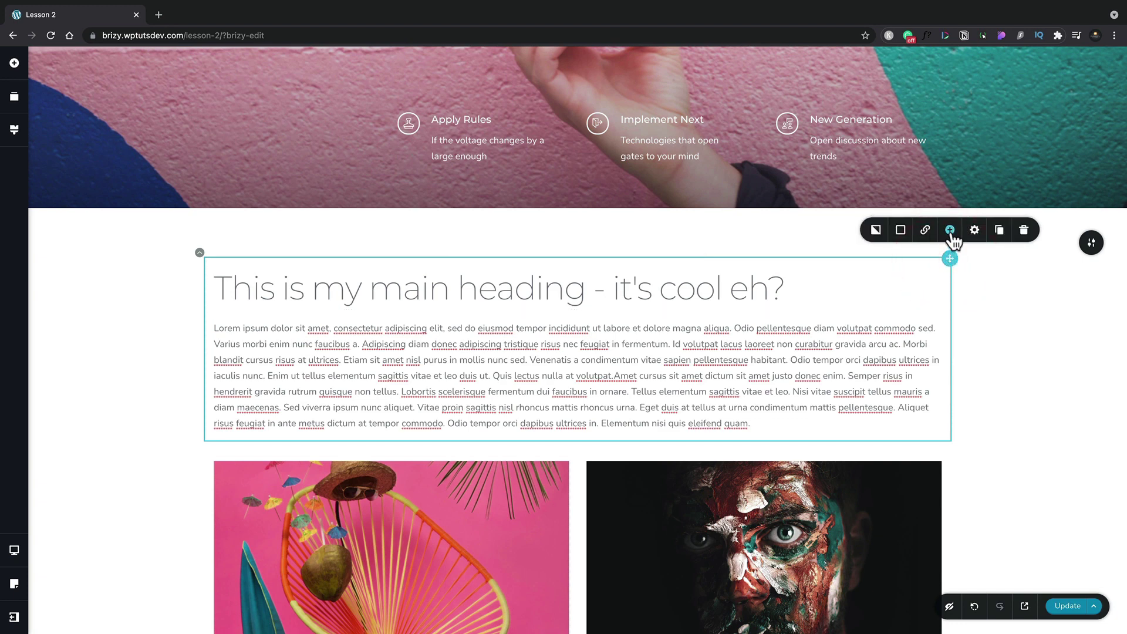
{"action": "left_click", "coordinate": [951, 230]}
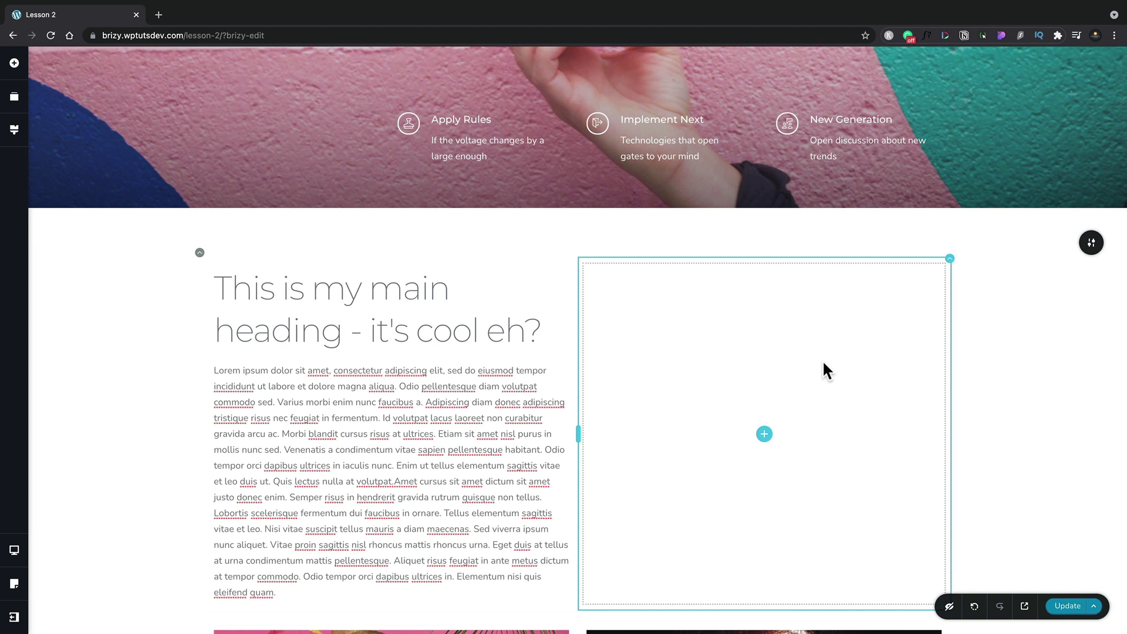
{"action": "left_click", "coordinate": [950, 259]}
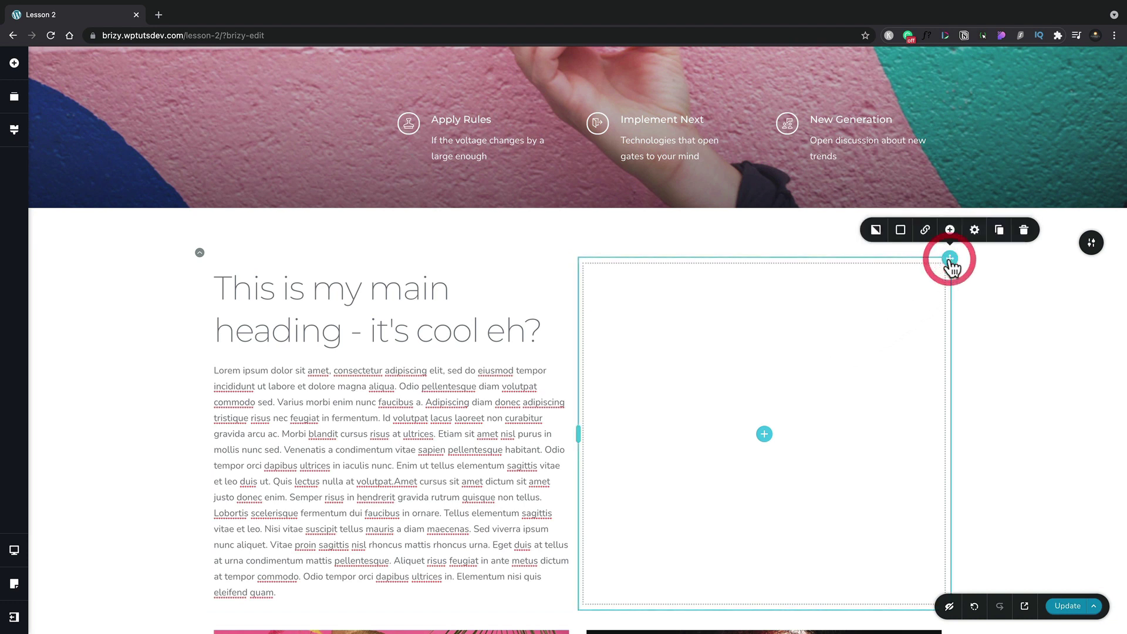
{"action": "left_click", "coordinate": [1025, 230]}
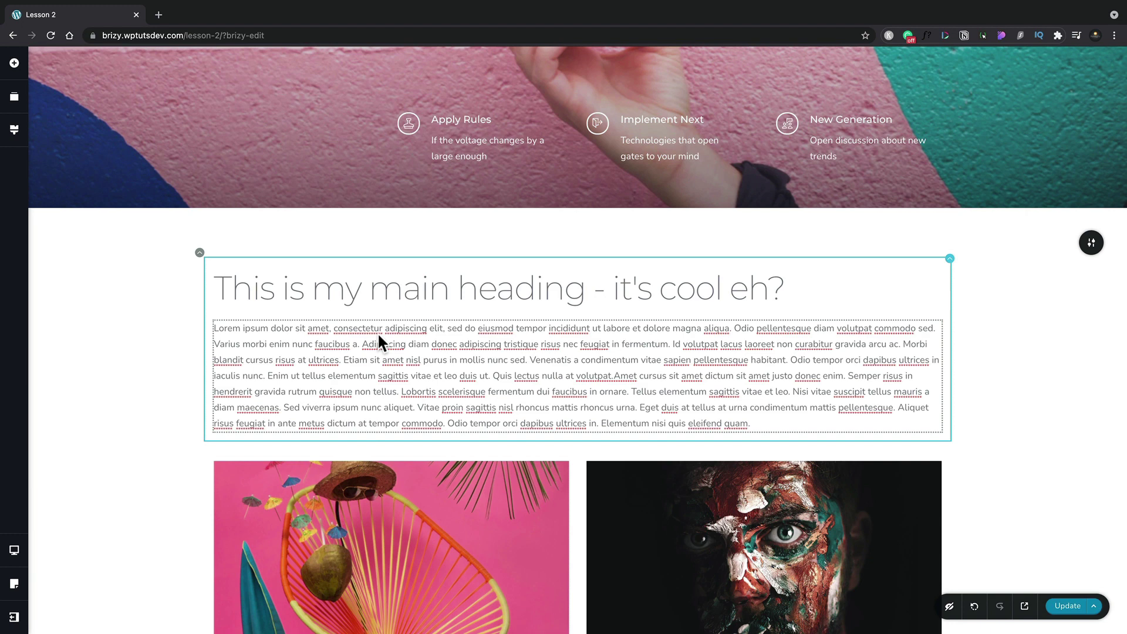
{"action": "scroll", "coordinate": [451, 439], "scroll_direction": "down", "scroll_amount": 3}
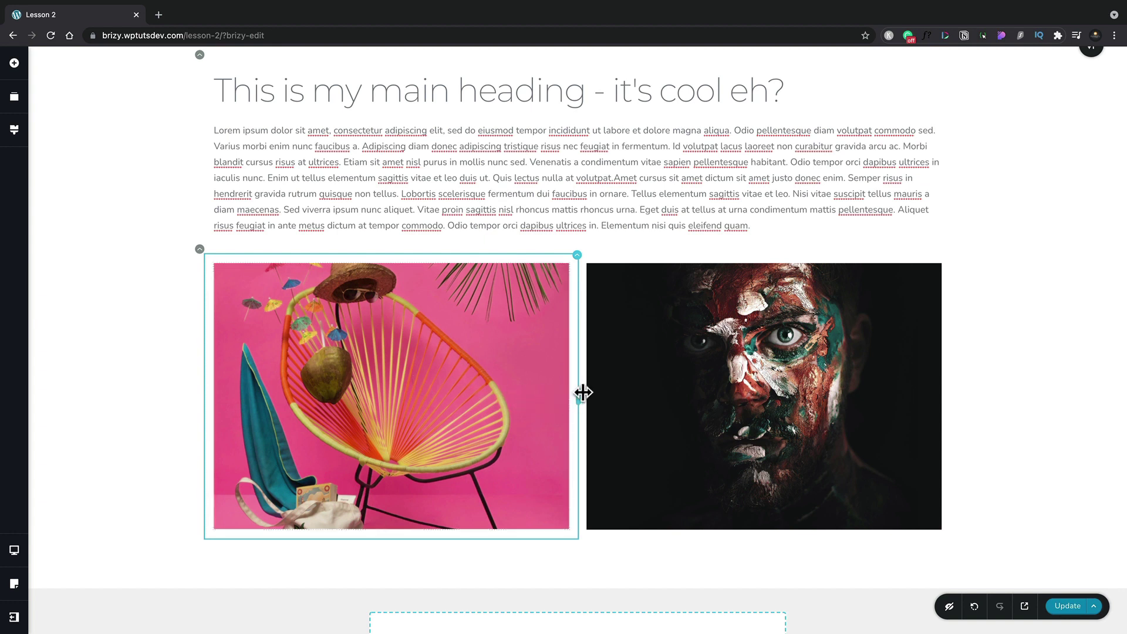
{"action": "left_click_drag", "start_coordinate": [580, 394], "coordinate": [434, 420]}
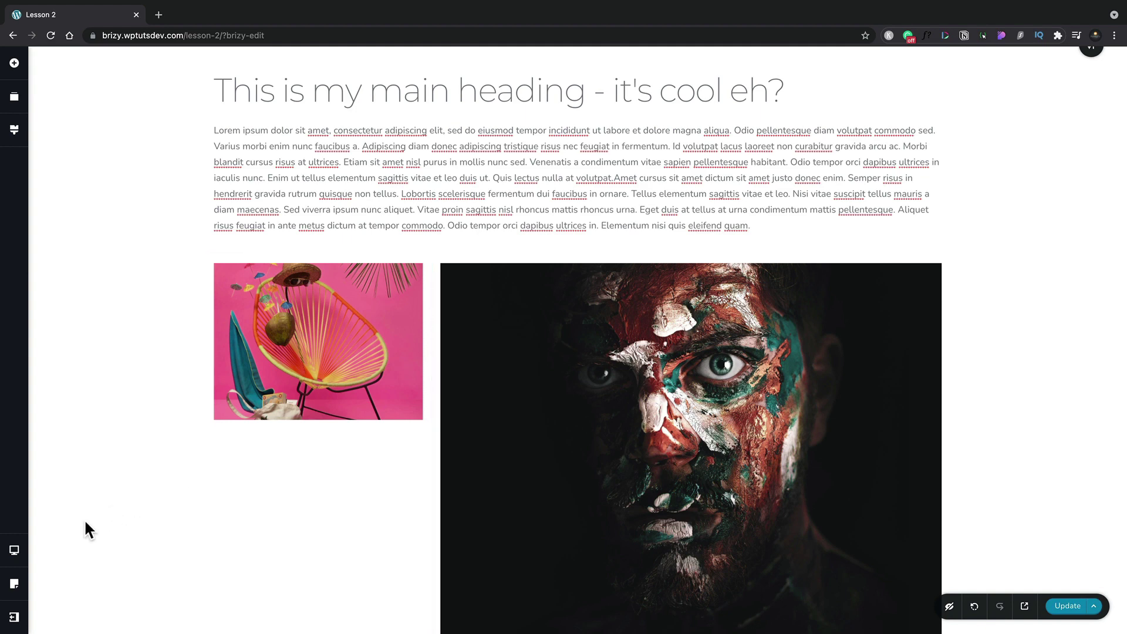
Check the stacked images at mobile width, then switch back to desktop with equal-width images.
{"action": "mouse_move", "coordinate": [19, 557]}
{"action": "left_click", "coordinate": [73, 562]}
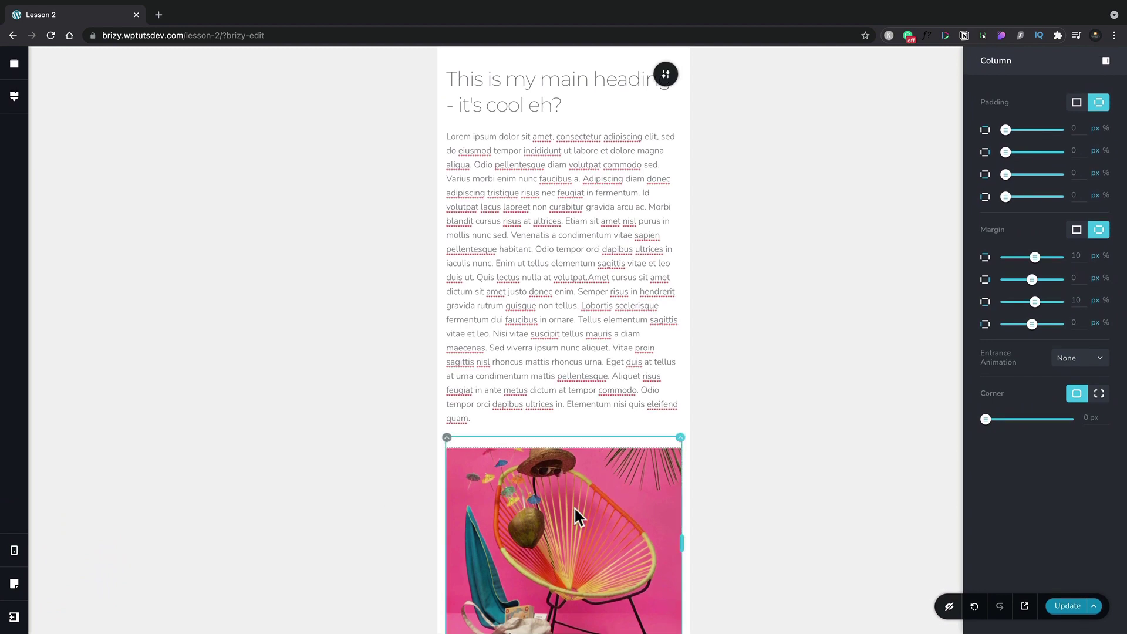
{"action": "scroll", "coordinate": [579, 516], "scroll_direction": "down", "scroll_amount": 4}
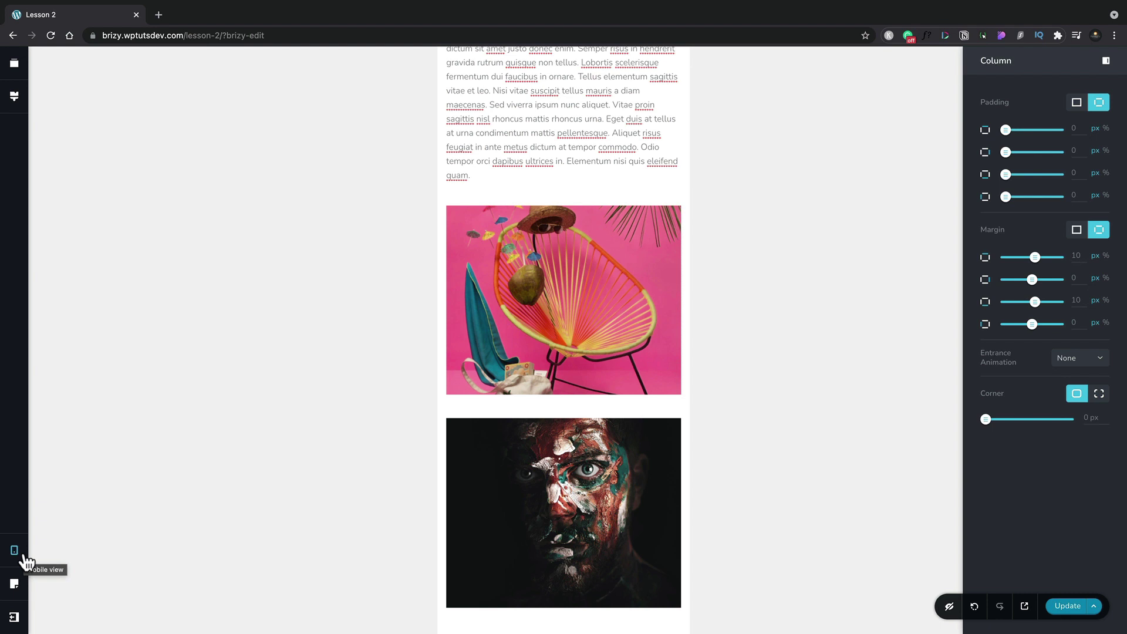
{"action": "left_click", "coordinate": [23, 557]}
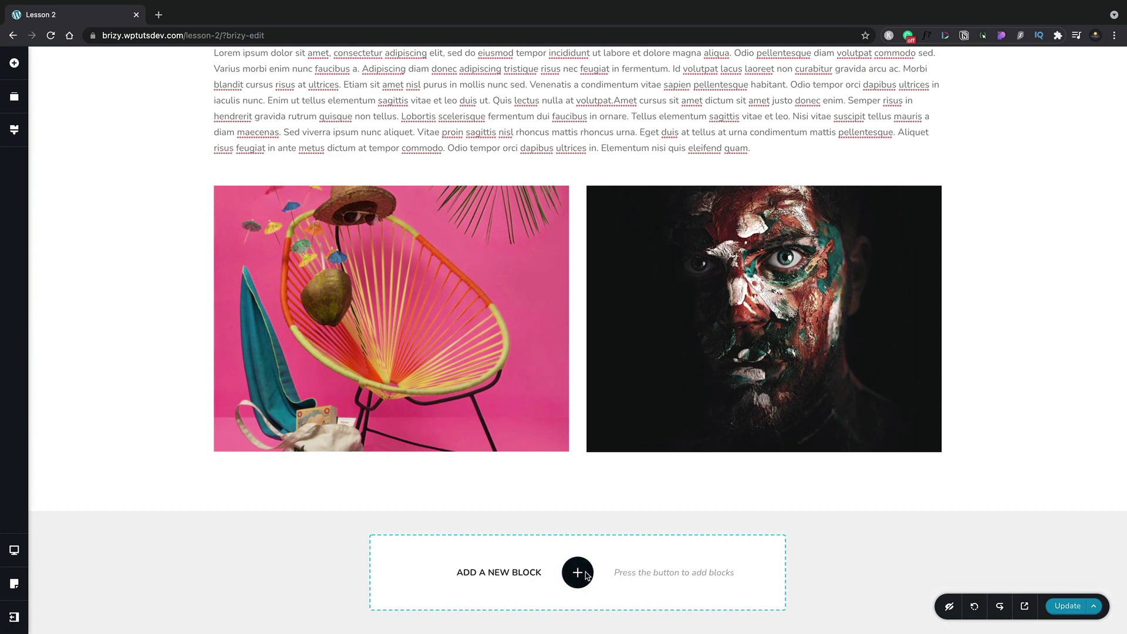
{"action": "left_click", "coordinate": [589, 574]}
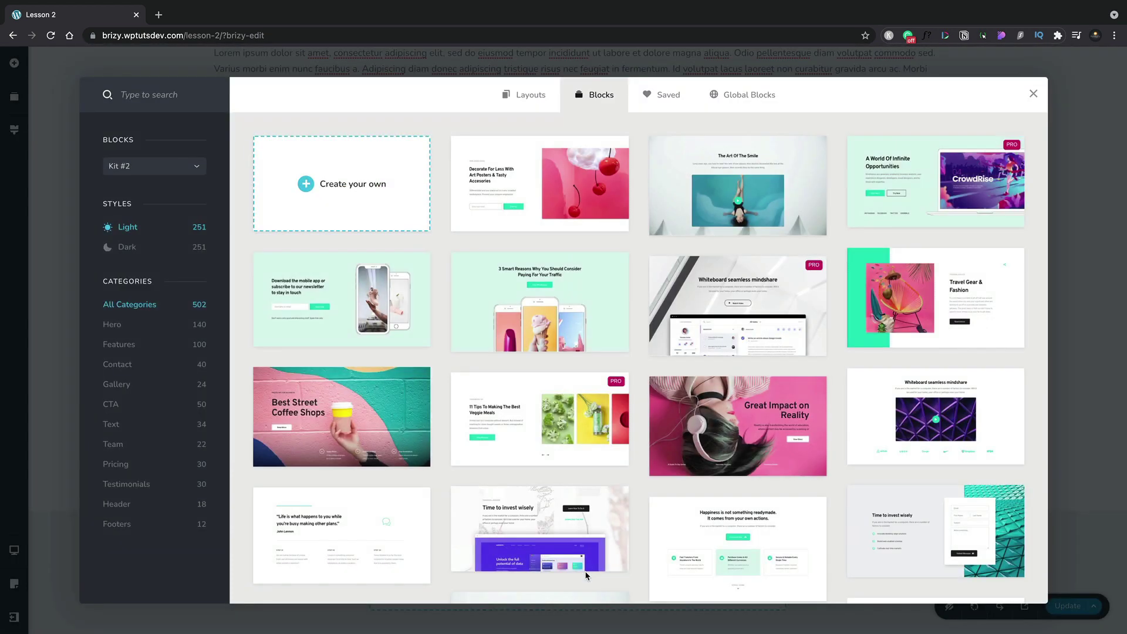
{"action": "left_click", "coordinate": [320, 175]}
{"action": "scroll", "coordinate": [350, 598], "scroll_direction": "down", "scroll_amount": 3}
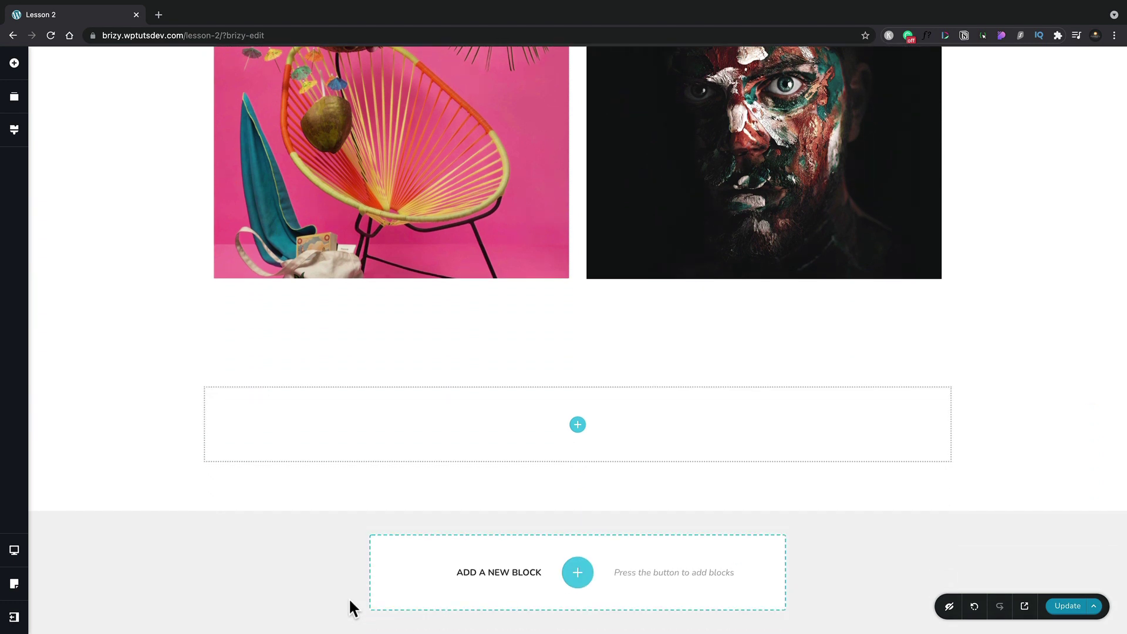
{"action": "left_click", "coordinate": [373, 438]}
Set d04-Img-Tents.jpg from the Media Library as the empty block's background image.
{"action": "left_click", "coordinate": [1095, 381]}
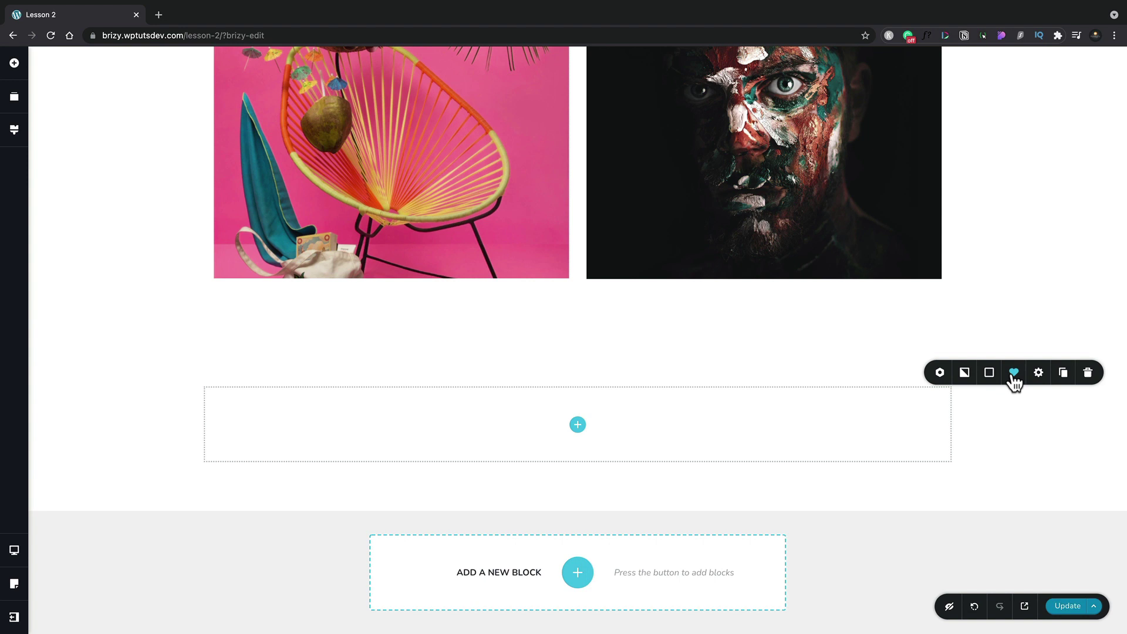
{"action": "left_click", "coordinate": [965, 374]}
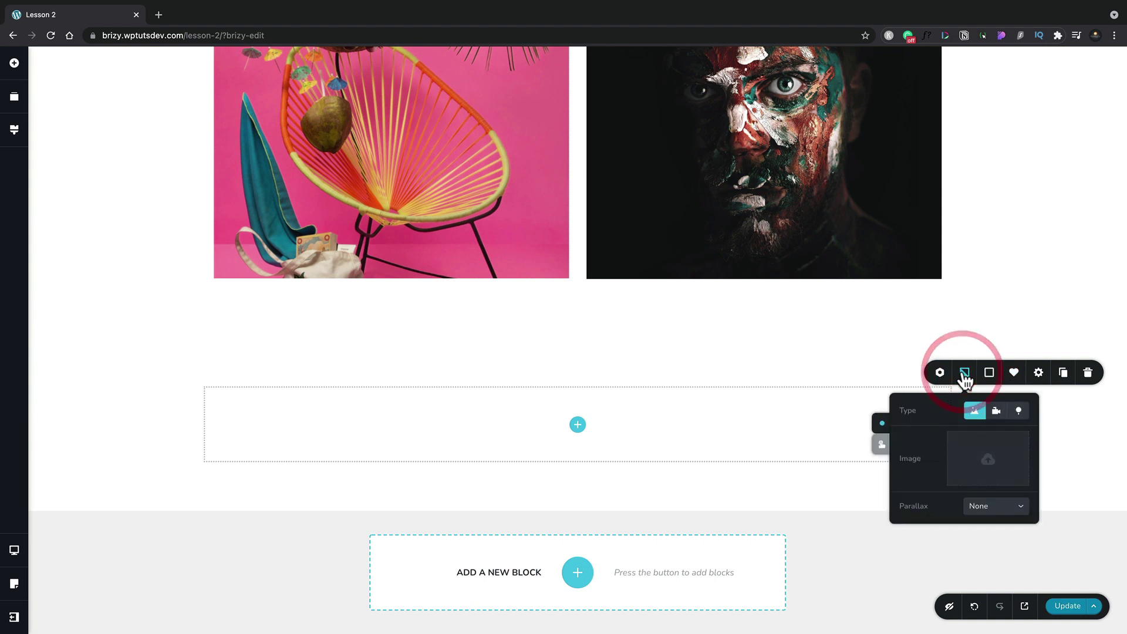
{"action": "left_click", "coordinate": [987, 461]}
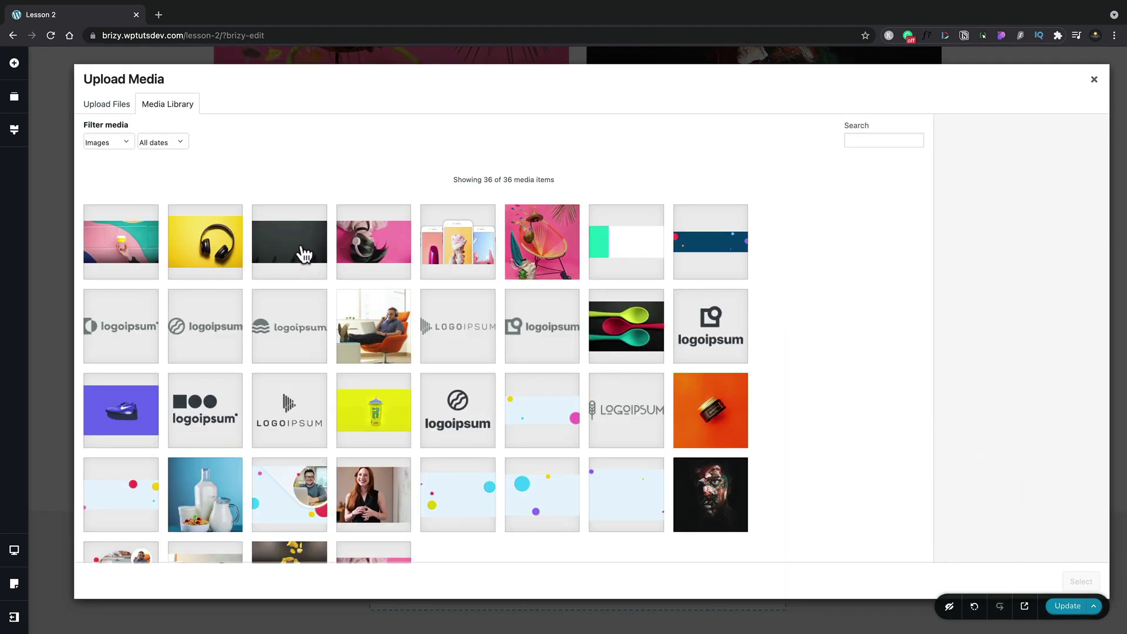
{"action": "left_click", "coordinate": [302, 244]}
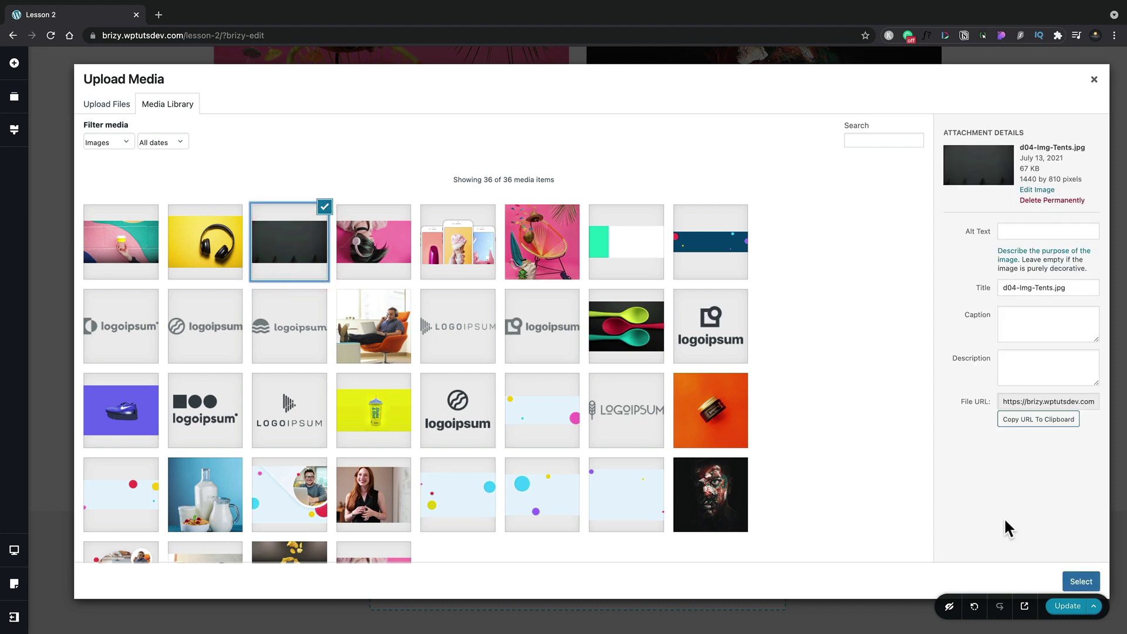
{"action": "left_click", "coordinate": [1081, 582]}
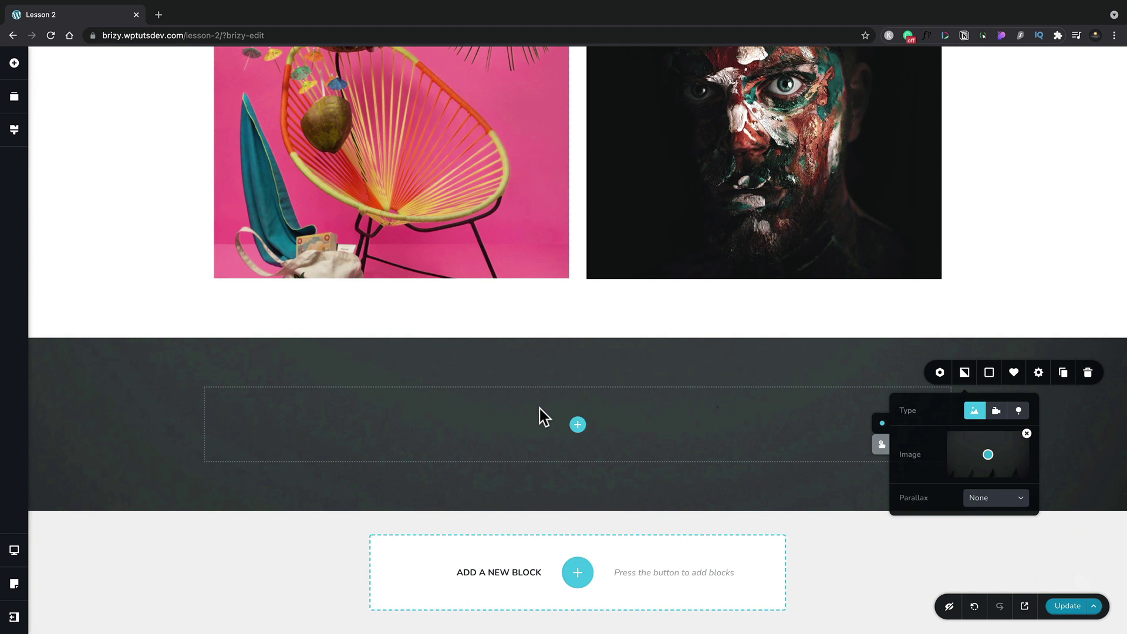
Drop a Columns element into the dark tents block and add a third column to the row.
{"action": "left_click", "coordinate": [760, 404]}
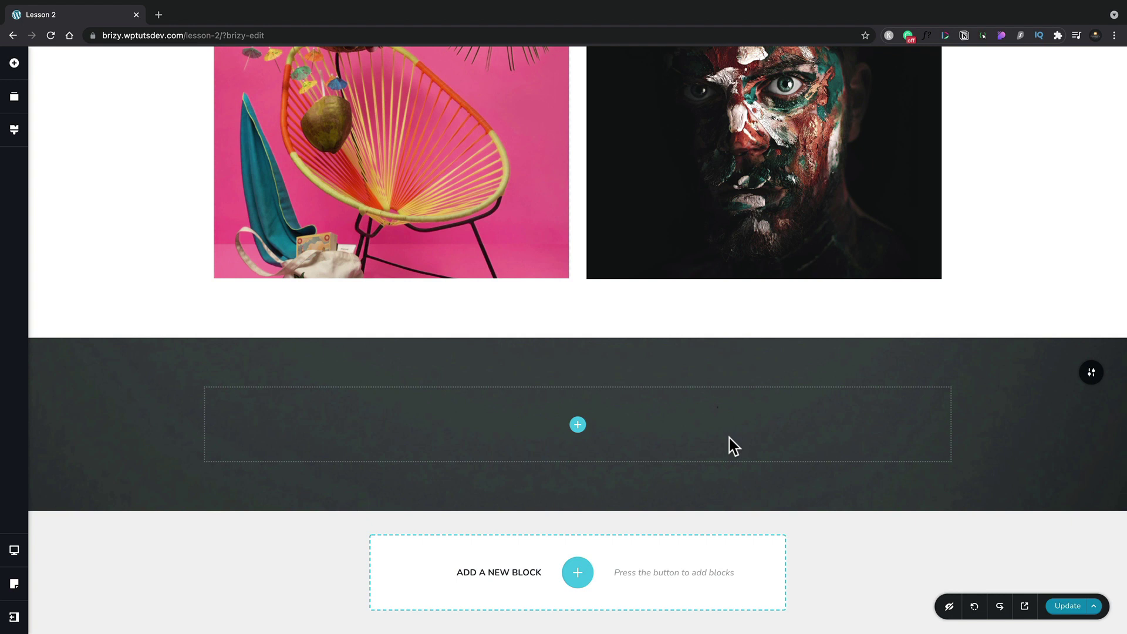
{"action": "left_click", "coordinate": [585, 426]}
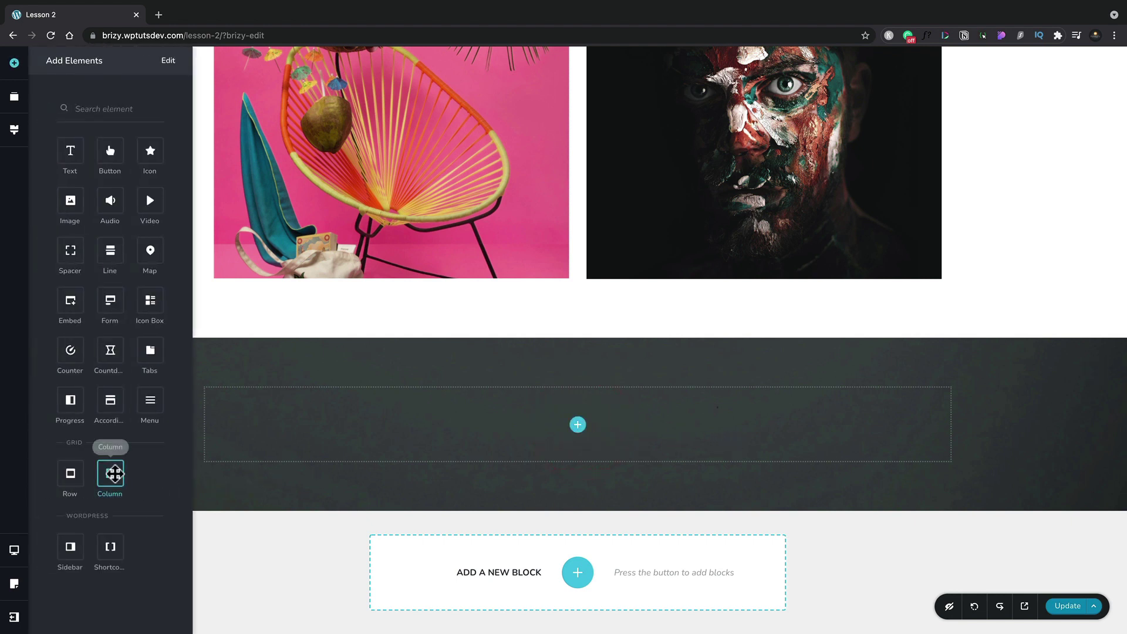
{"action": "left_click_drag", "start_coordinate": [110, 473], "coordinate": [438, 445]}
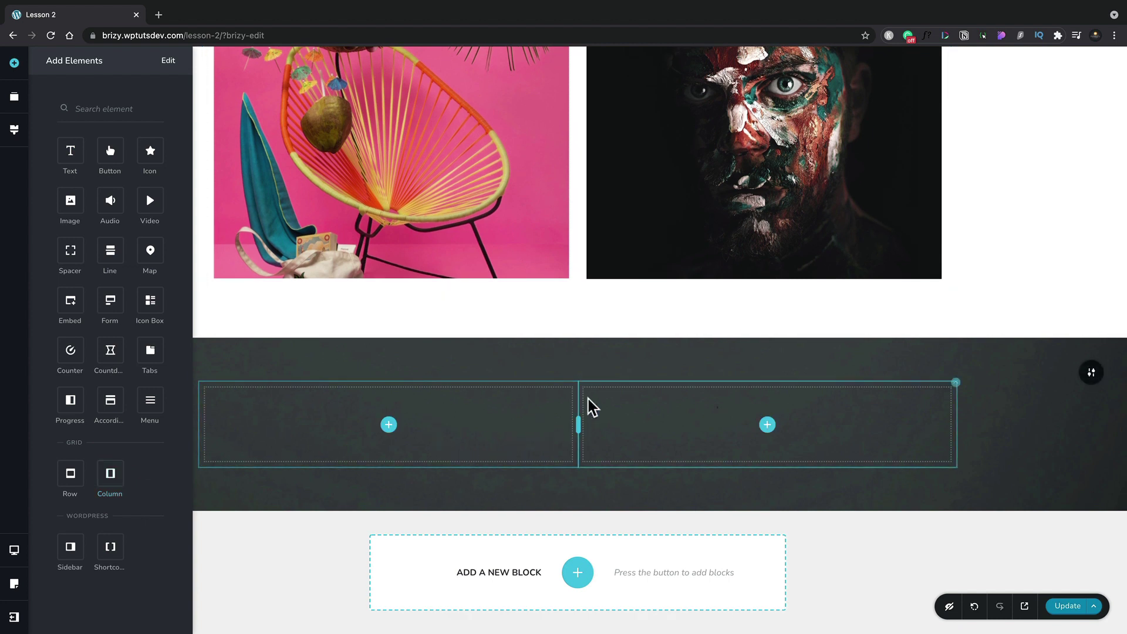
{"action": "left_click", "coordinate": [573, 387]}
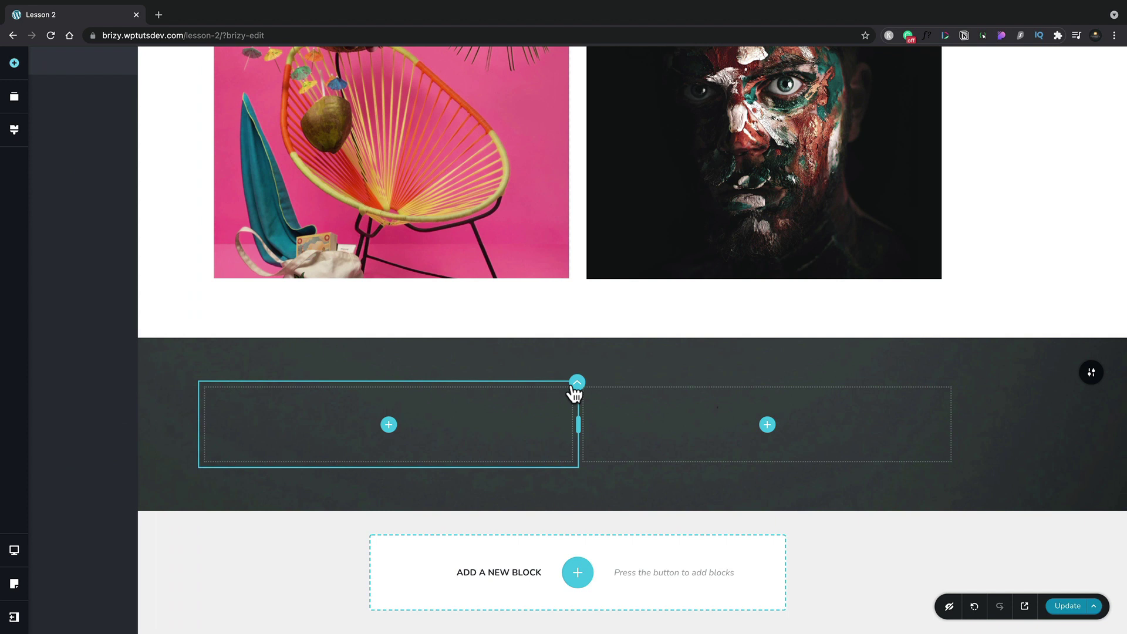
{"action": "left_click", "coordinate": [576, 354]}
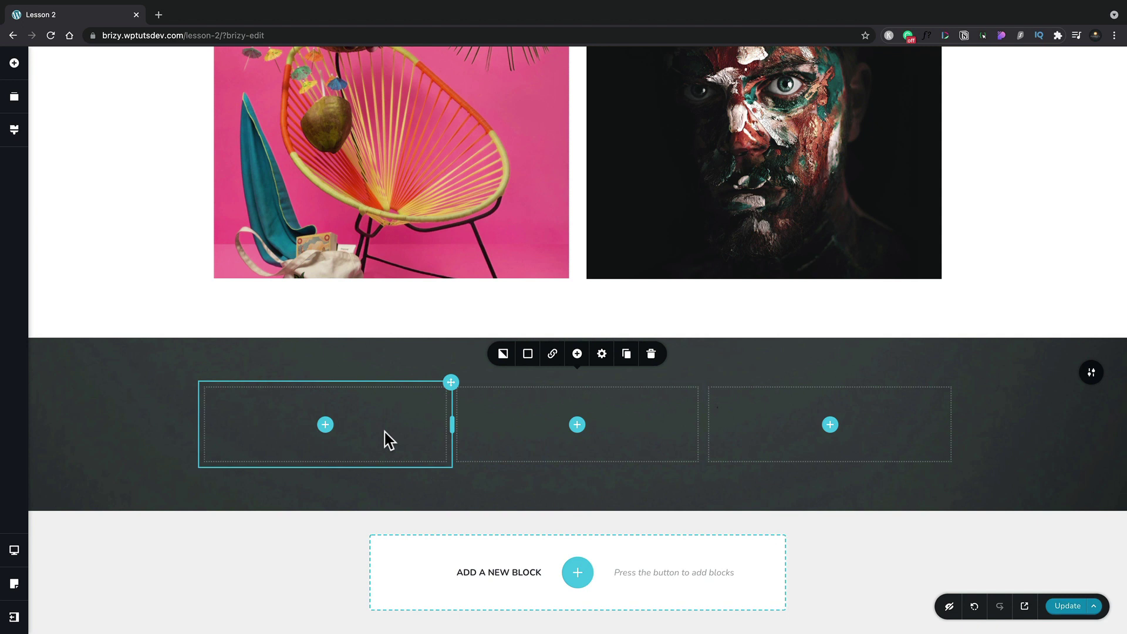
{"action": "left_click", "coordinate": [325, 424]}
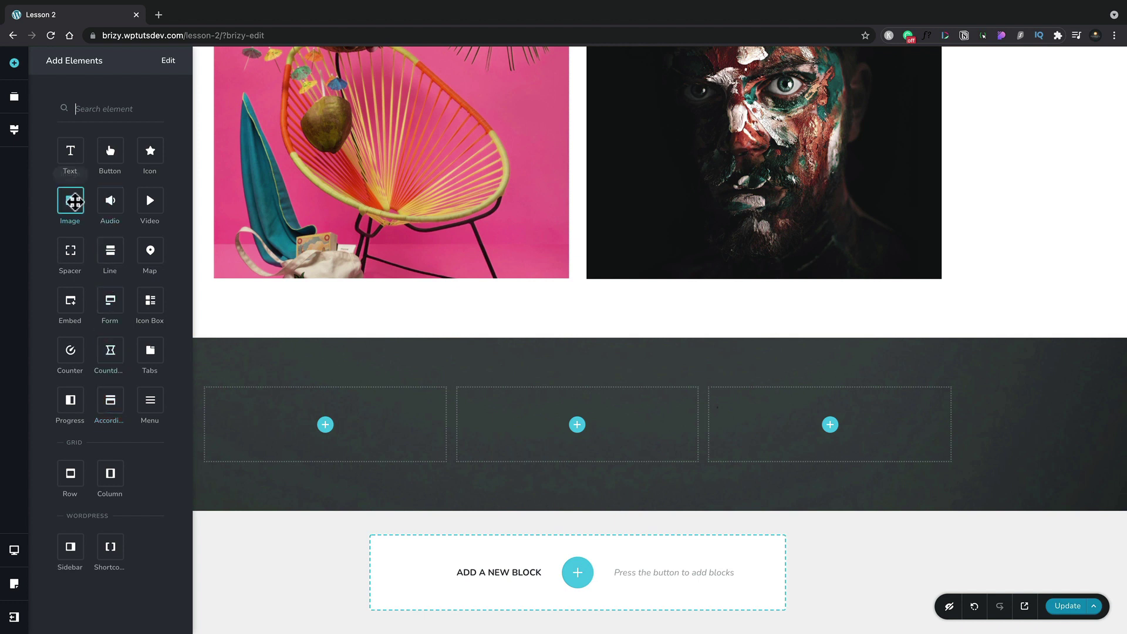
Place an Image in the left column, a Text paragraph in the middle, and an Image on the right.
{"action": "left_click_drag", "start_coordinate": [122, 238], "coordinate": [304, 461]}
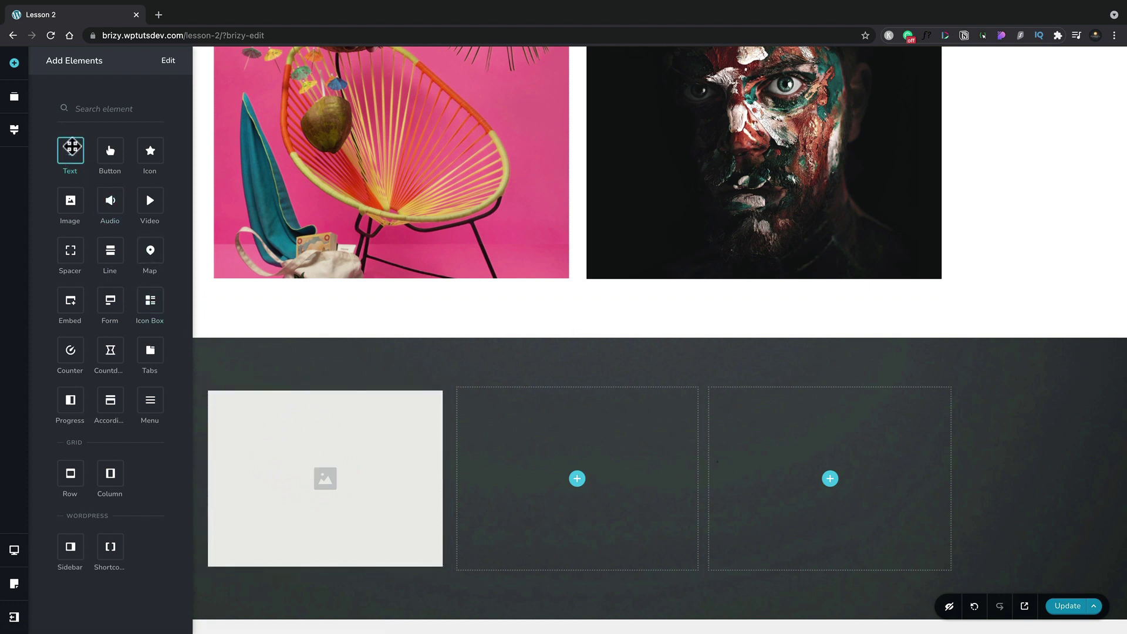
{"action": "left_click_drag", "start_coordinate": [71, 147], "coordinate": [547, 489]}
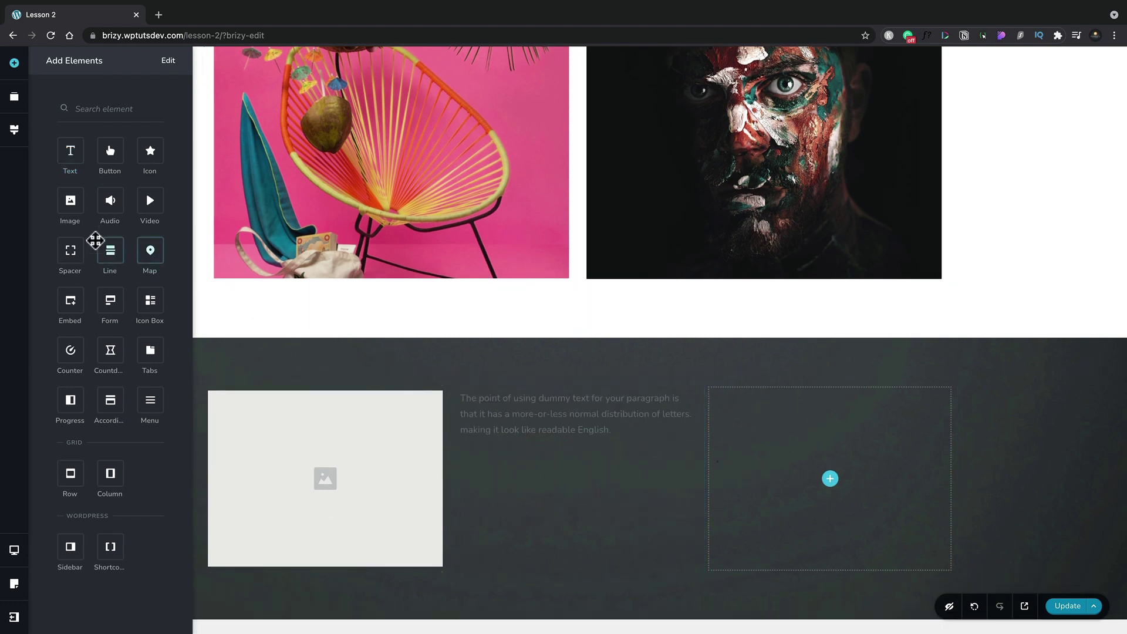
{"action": "left_click_drag", "start_coordinate": [71, 200], "coordinate": [833, 529]}
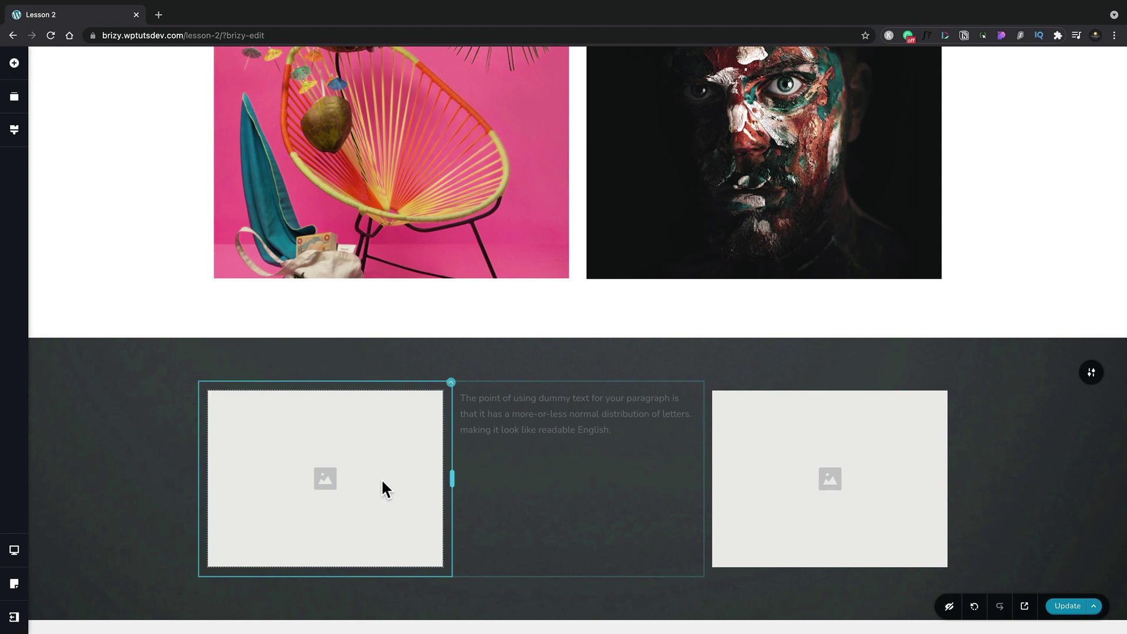
Insert the painted-face photo from the Media Library into the left image placeholder.
{"action": "left_click", "coordinate": [370, 480]}
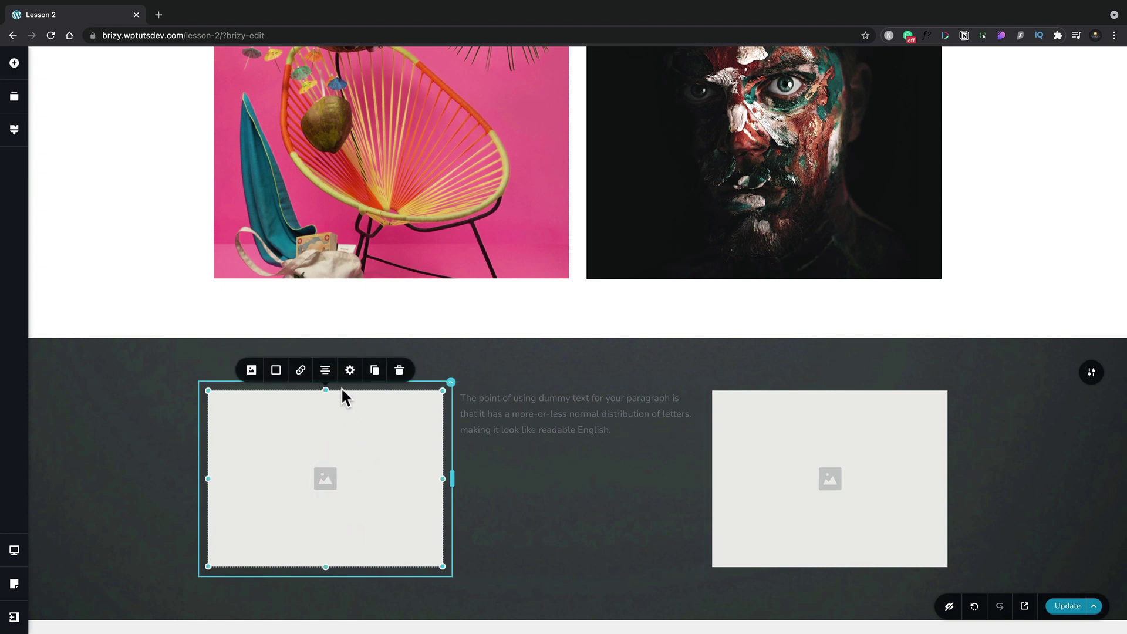
{"action": "left_click", "coordinate": [251, 370]}
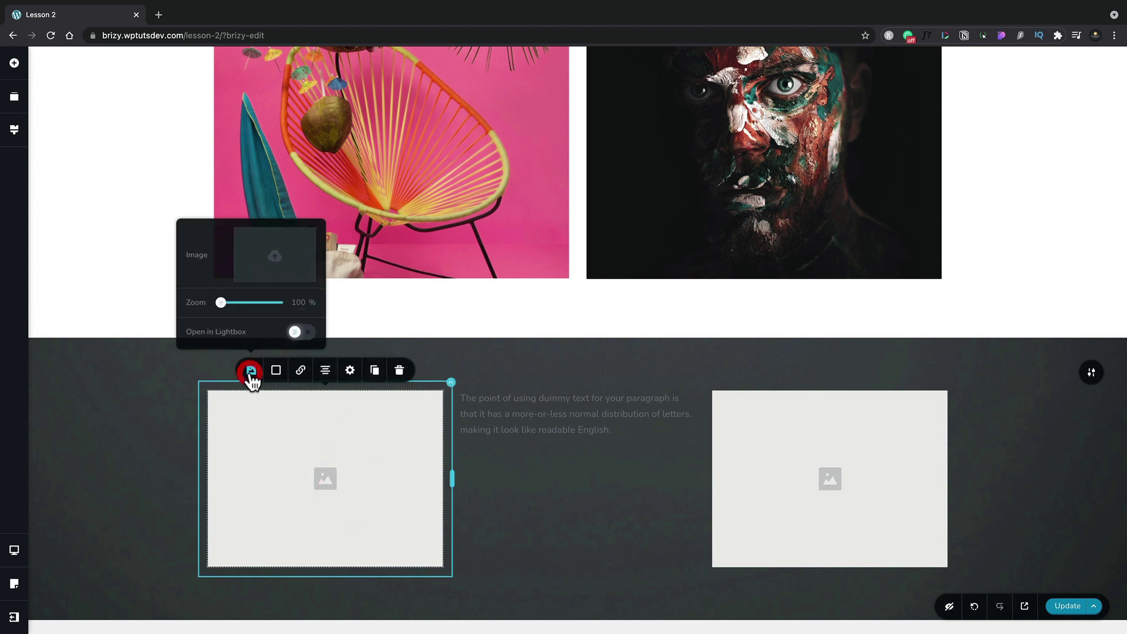
{"action": "left_click", "coordinate": [266, 266]}
{"action": "scroll", "coordinate": [327, 403], "scroll_direction": "down", "scroll_amount": 1}
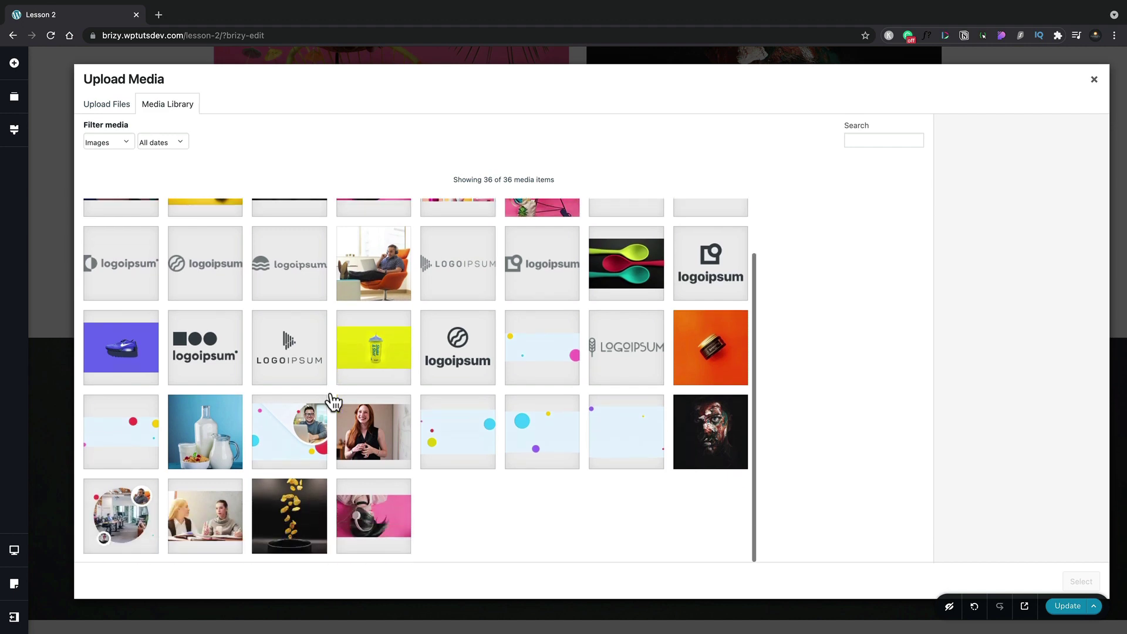
{"action": "left_click", "coordinate": [695, 437]}
{"action": "left_click", "coordinate": [1082, 582]}
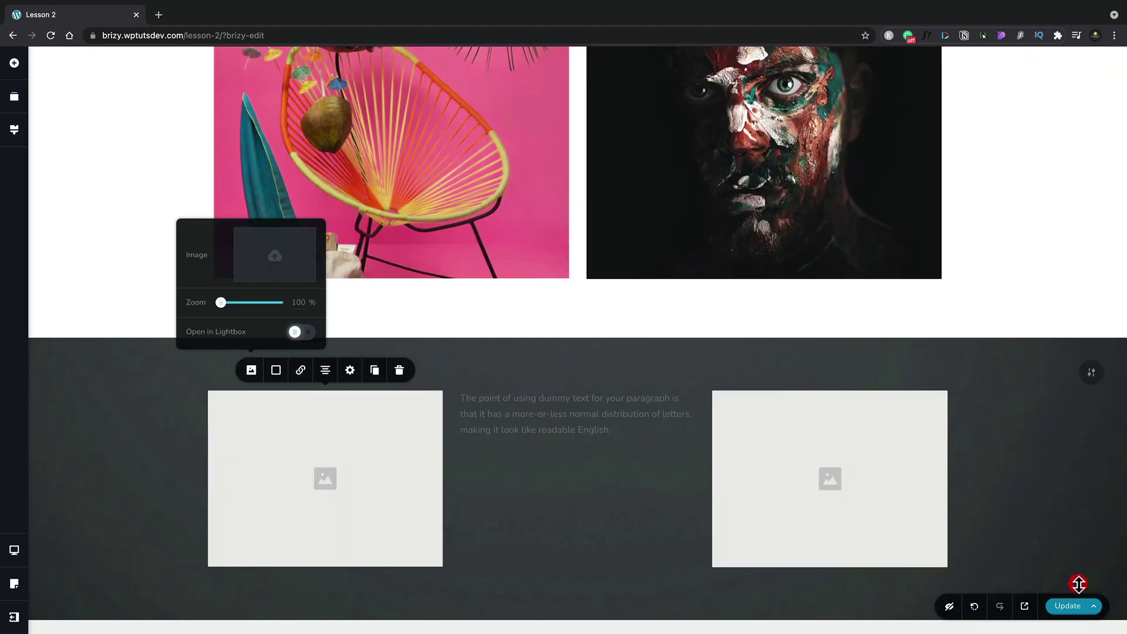
Insert the pink chair photo from the Media Library into the right image placeholder.
{"action": "left_click", "coordinate": [798, 499]}
{"action": "left_click", "coordinate": [796, 482]}
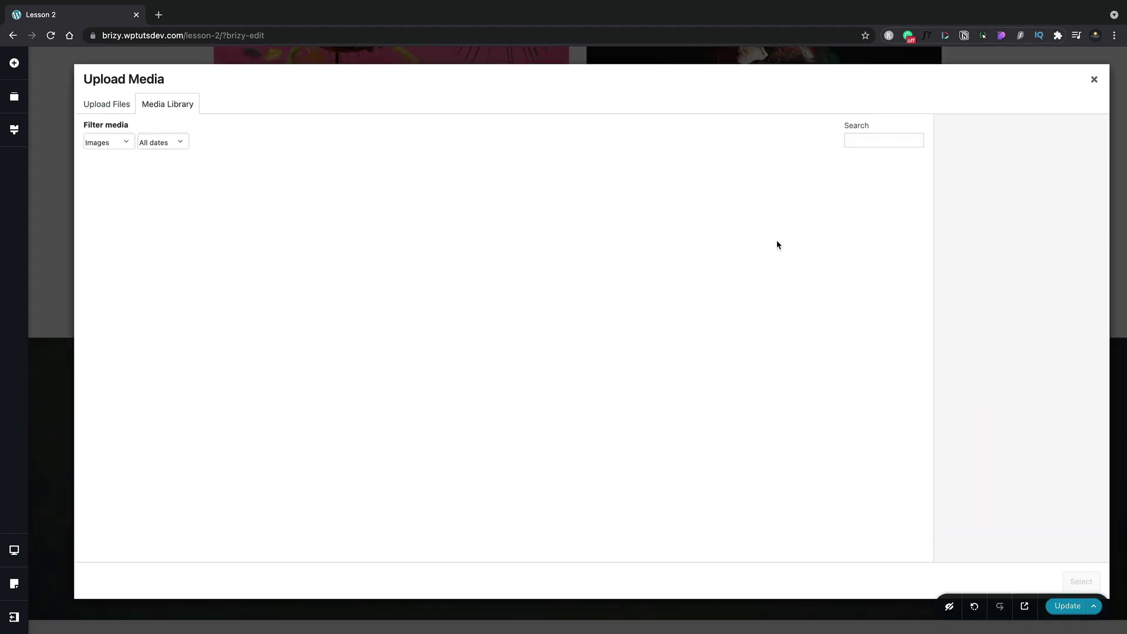
{"action": "left_click", "coordinate": [778, 241]}
{"action": "scroll", "coordinate": [441, 409], "scroll_direction": "down", "scroll_amount": 2}
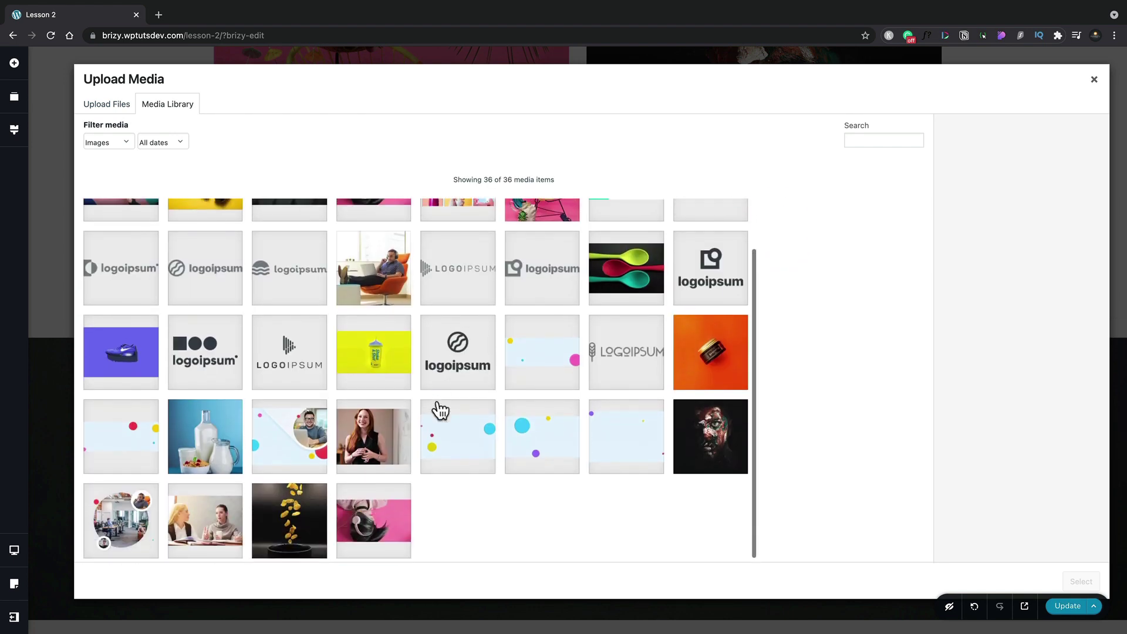
{"action": "scroll", "coordinate": [441, 410], "scroll_direction": "down", "scroll_amount": 1}
{"action": "double_click", "coordinate": [542, 219]}
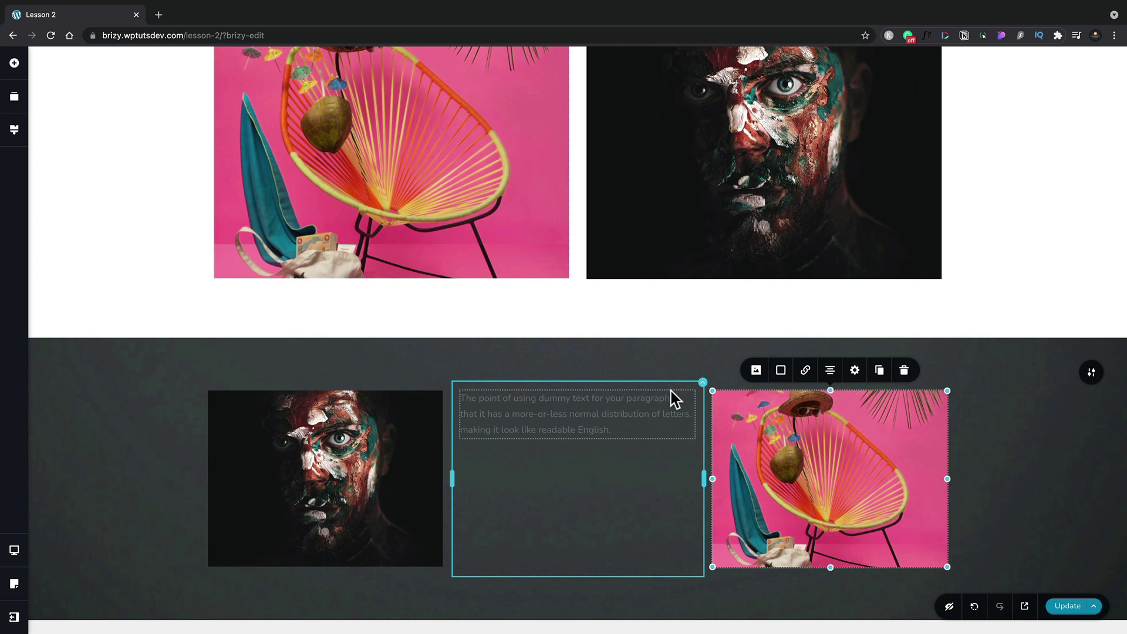
{"action": "left_click", "coordinate": [703, 383]}
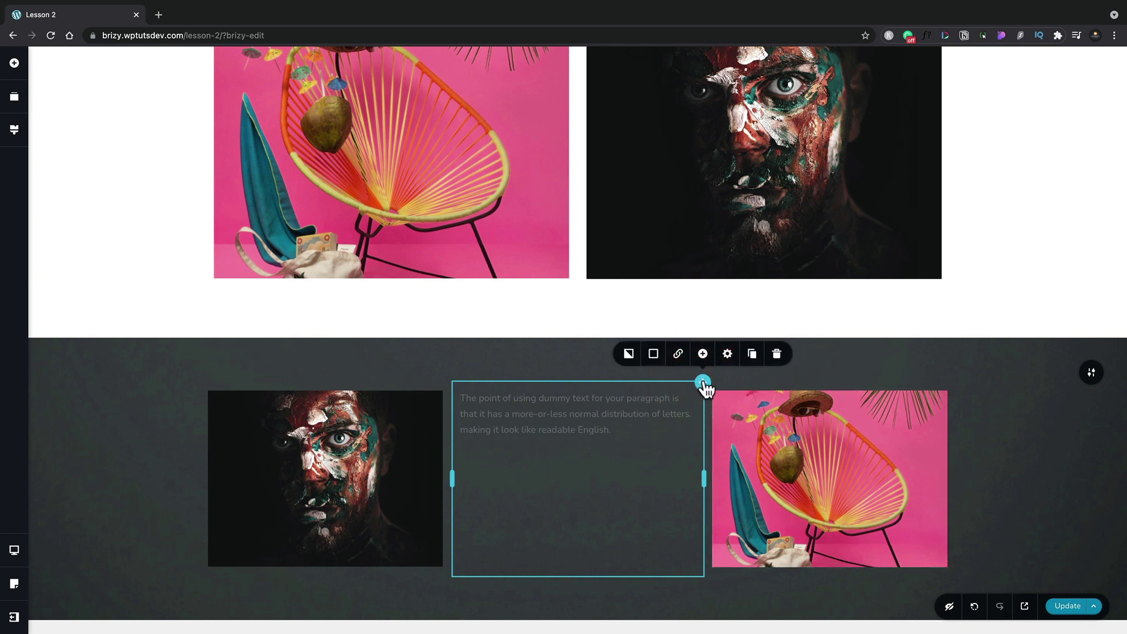
Set the middle column's content alignment to middle so the paragraph centres vertically.
{"action": "left_click", "coordinate": [727, 354]}
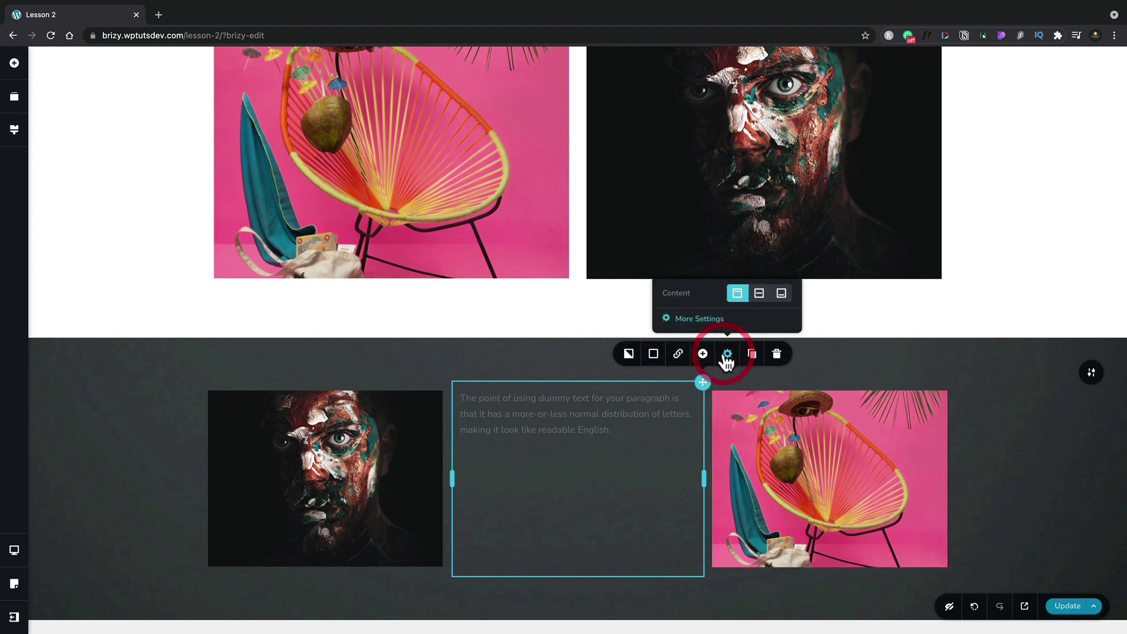
{"action": "left_click", "coordinate": [759, 294]}
{"action": "left_click", "coordinate": [577, 330]}
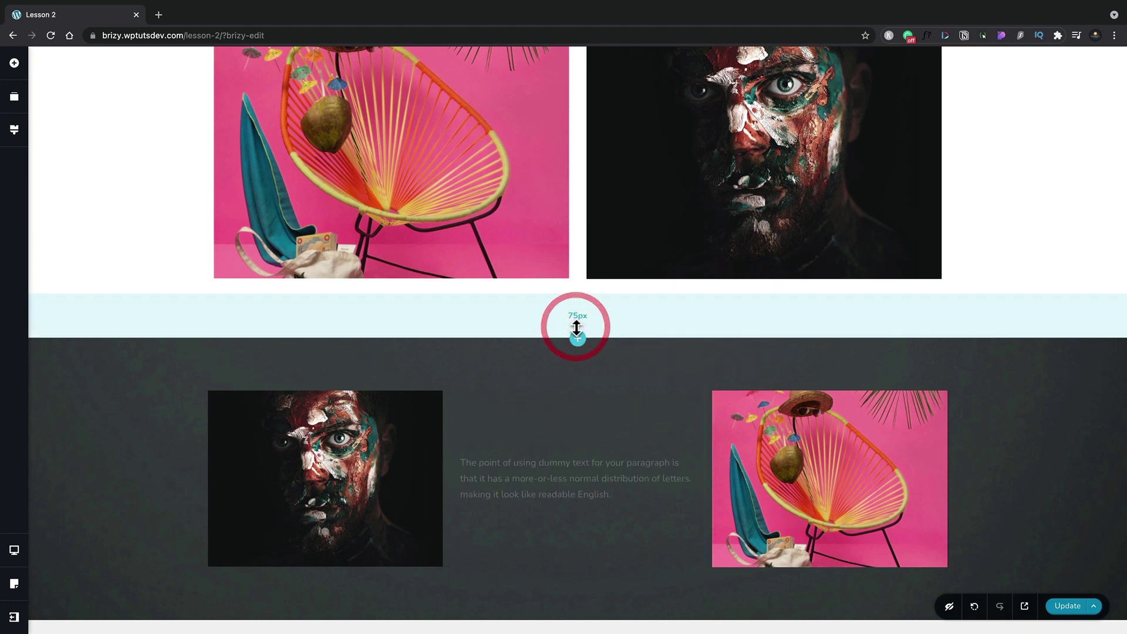